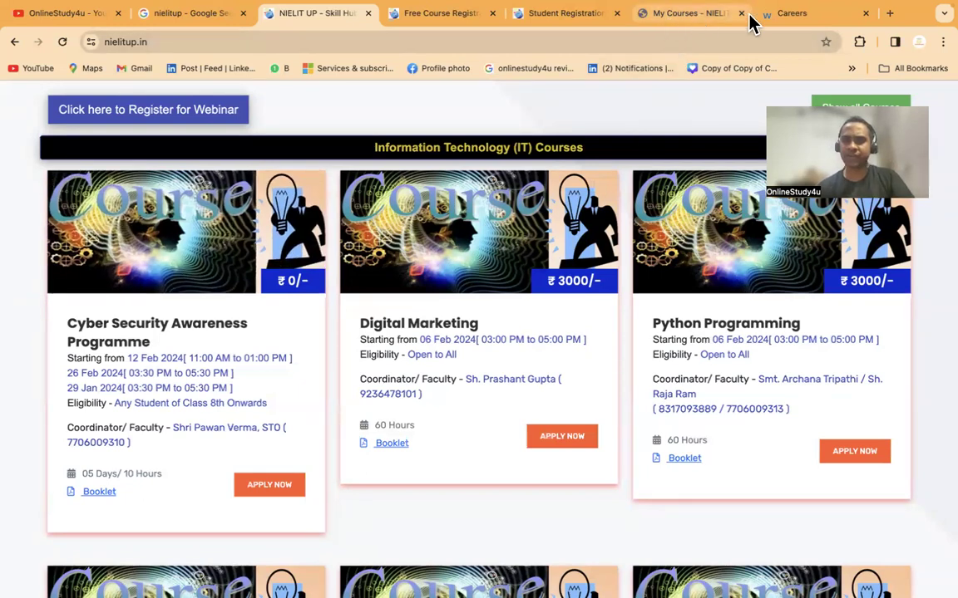
Bring up the Airbus Bangalore Data Analyst Intern posting and scroll down to Qualifications
left_click(784, 13)
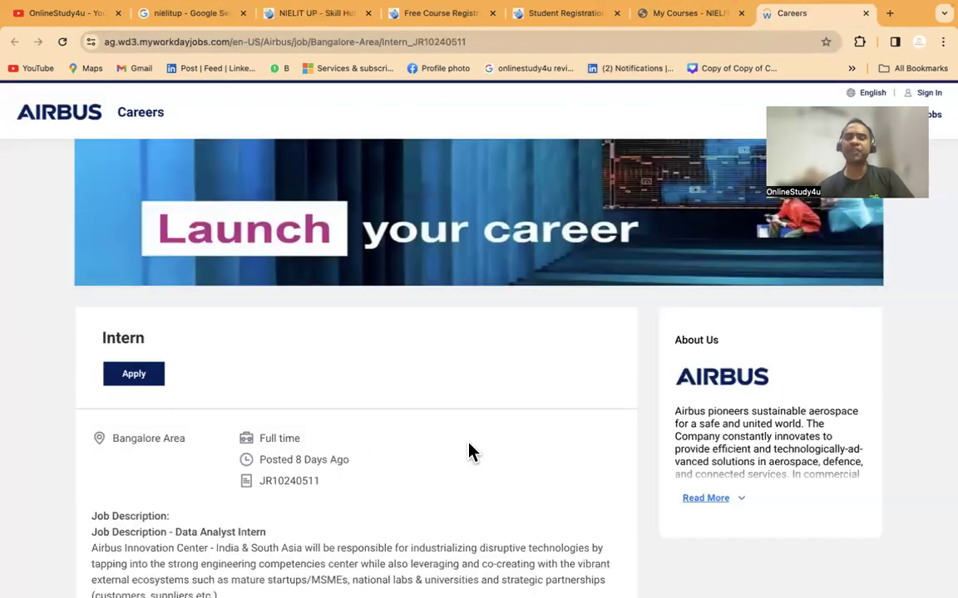
scroll(470, 451, "down", 3)
scroll(469, 451, "down", 3)
scroll(470, 452, "down", 4)
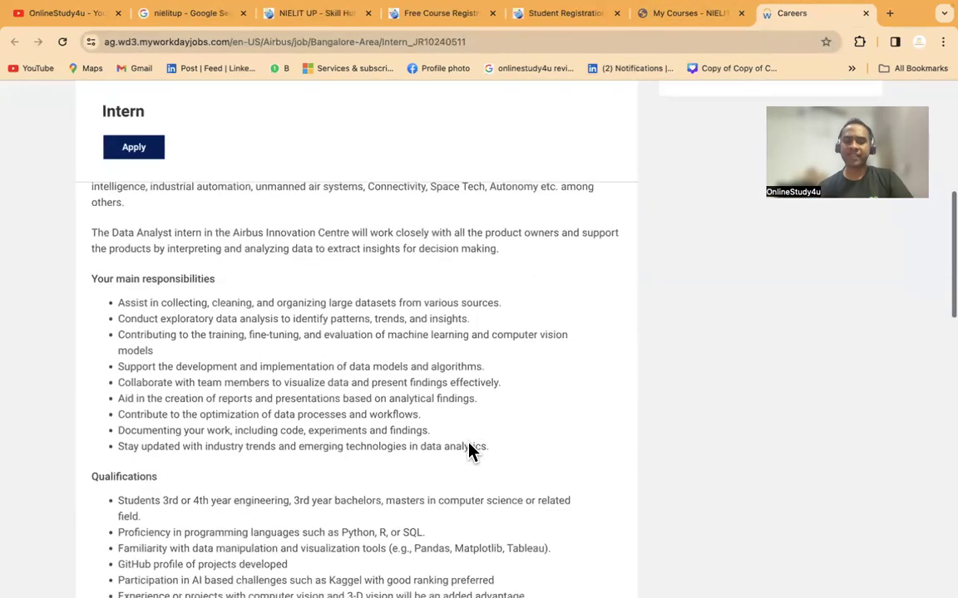
scroll(469, 452, "down", 3)
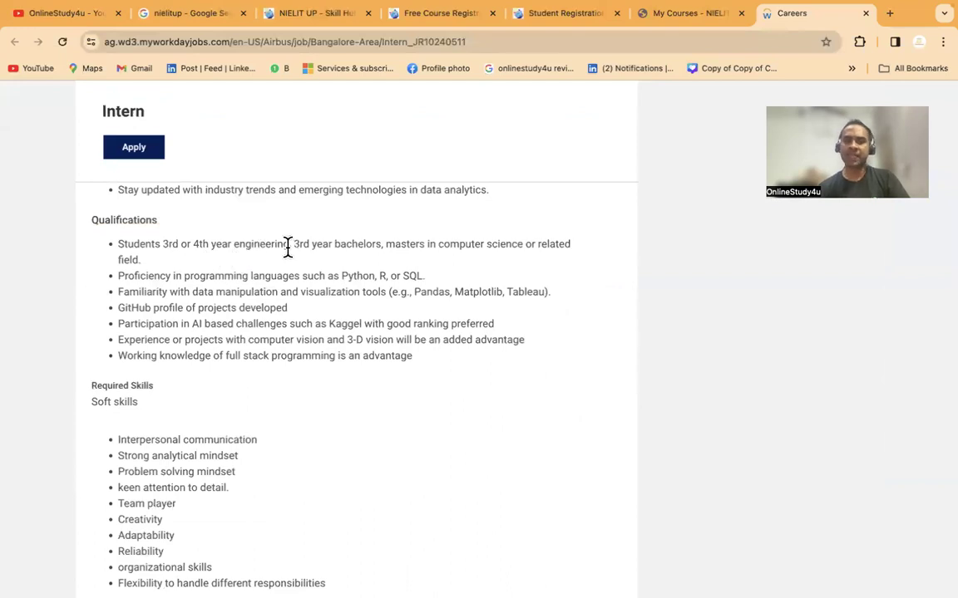
Highlight the 3rd/4th-year engineering, bachelor's and Python proficiency requirements, then move to the YouTube tab
left_click_drag(289, 246, 146, 242)
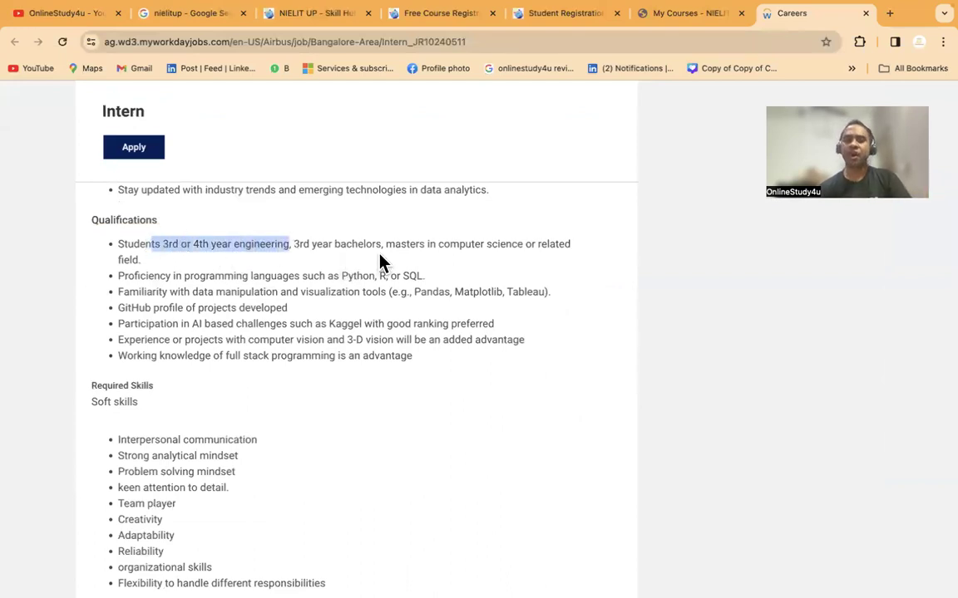
left_click_drag(291, 246, 401, 243)
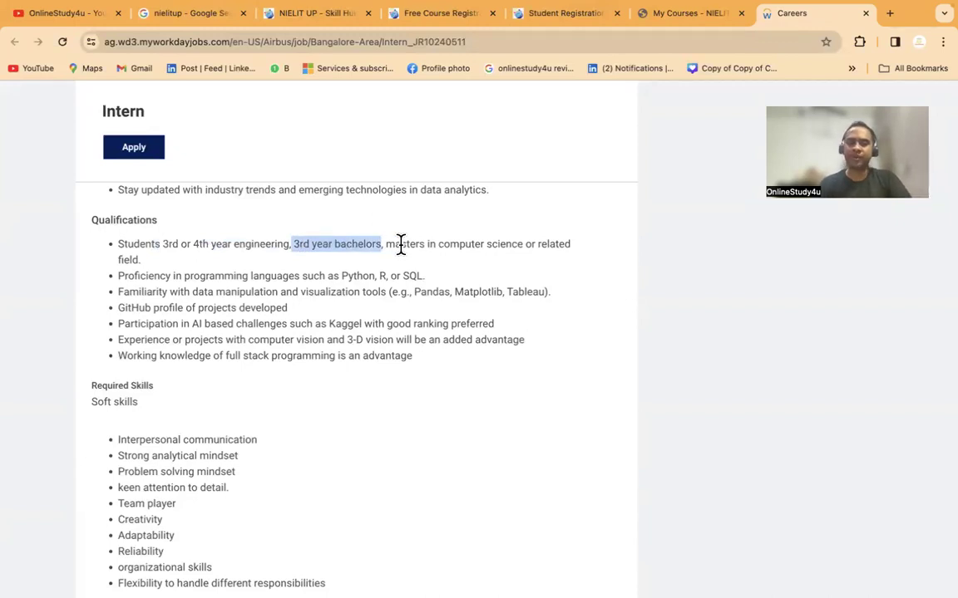
left_click(120, 264)
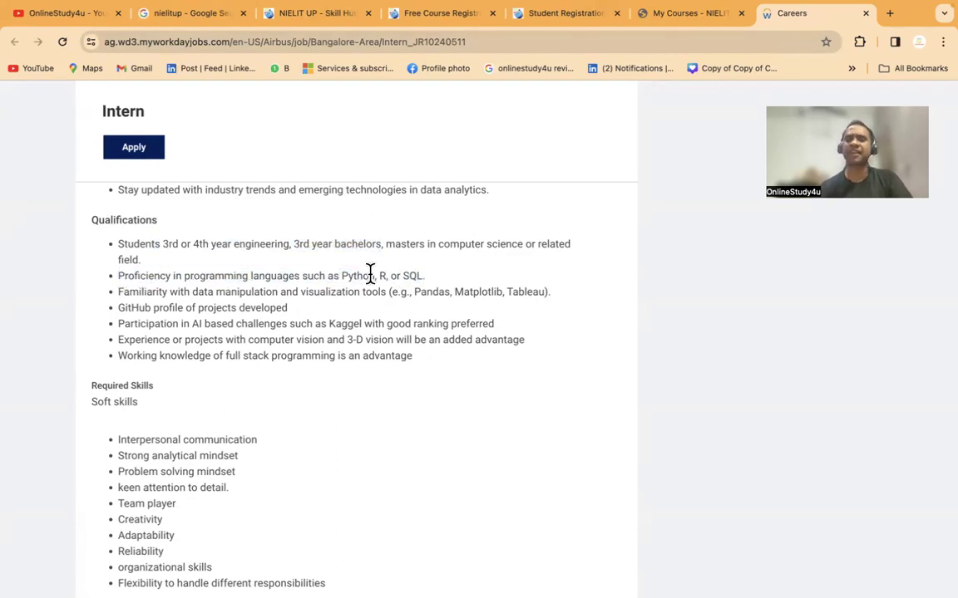
left_click_drag(375, 276, 118, 279)
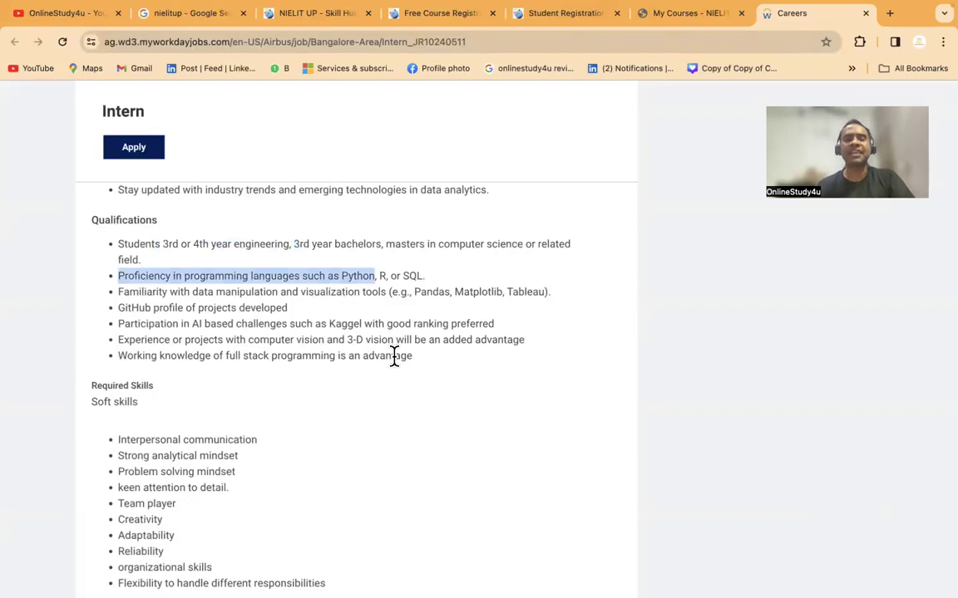
scroll(394, 356, "up", 10)
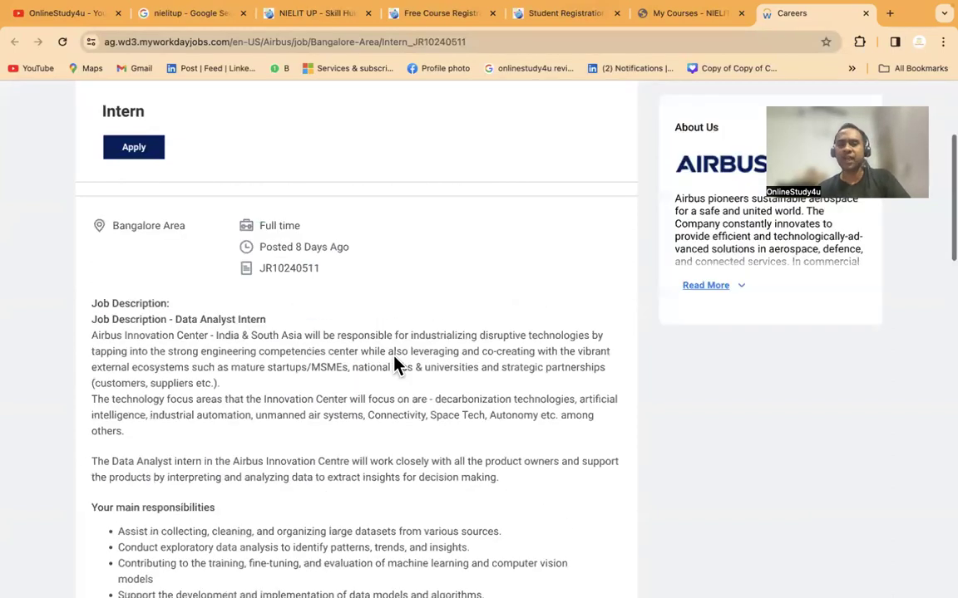
scroll(394, 366, "up", 5)
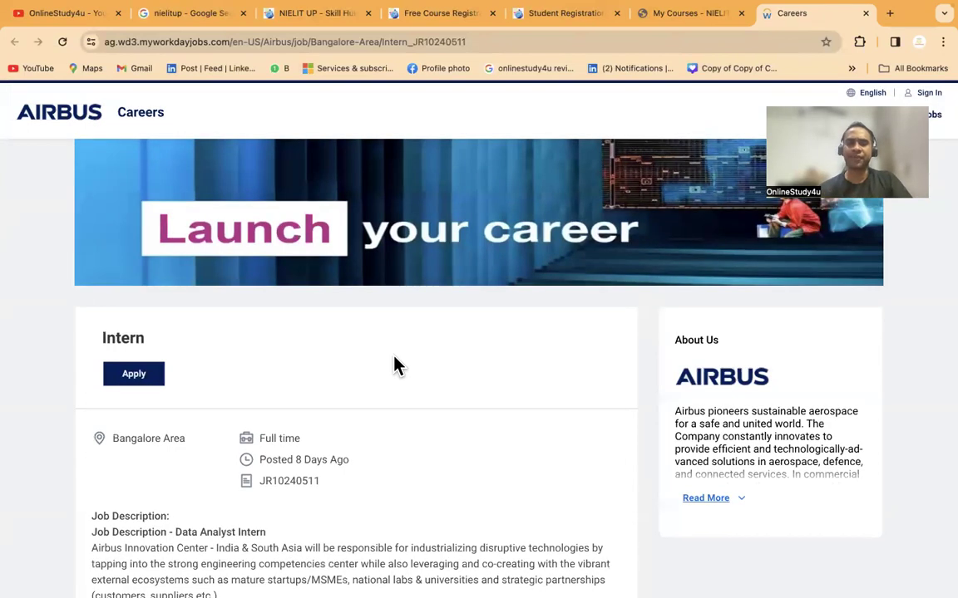
left_click(84, 16)
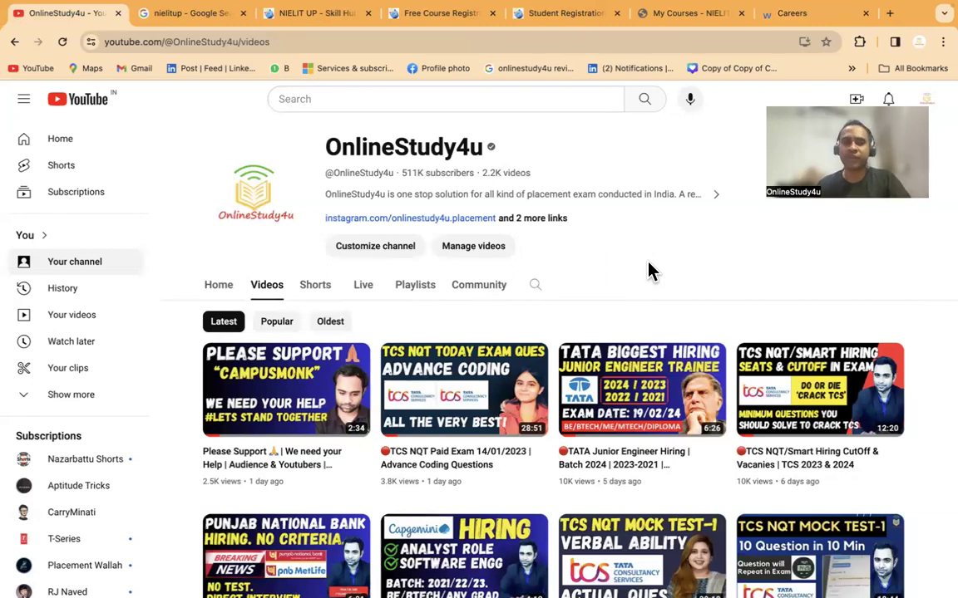
Switch to the nielitup Google results answering whether NIELIT is a government institute
left_click(203, 15)
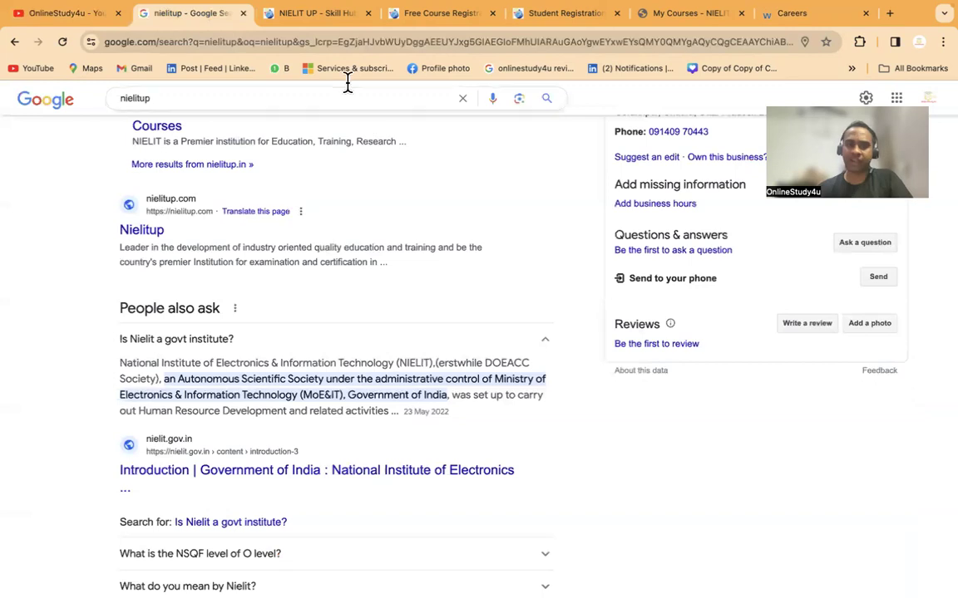
Return to NIELIT UP Skill Hub and browse the Cyber Security, Digital Marketing and Python course cards
left_click(313, 13)
scroll(376, 435, "up", 1)
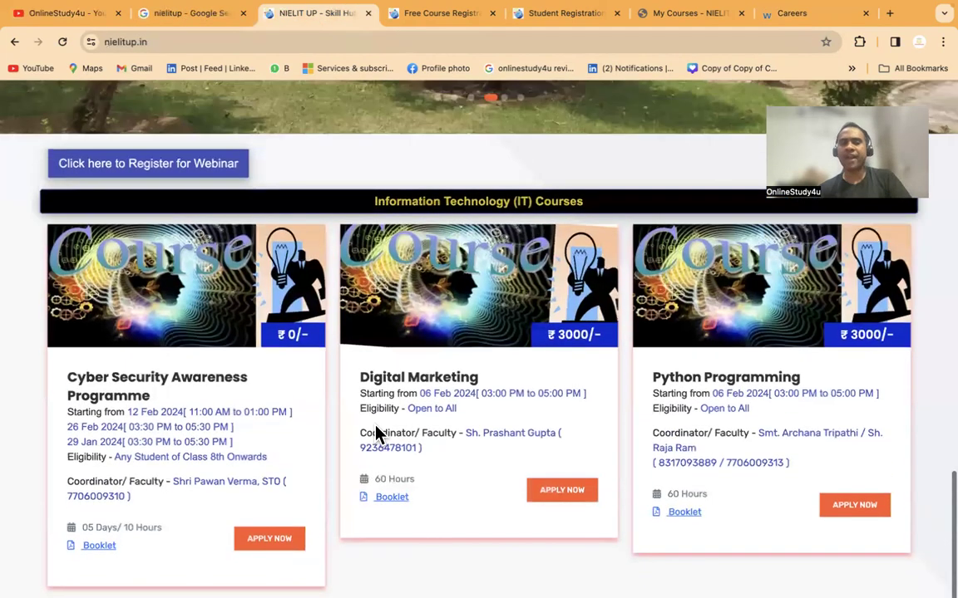
scroll(375, 436, "down", 1)
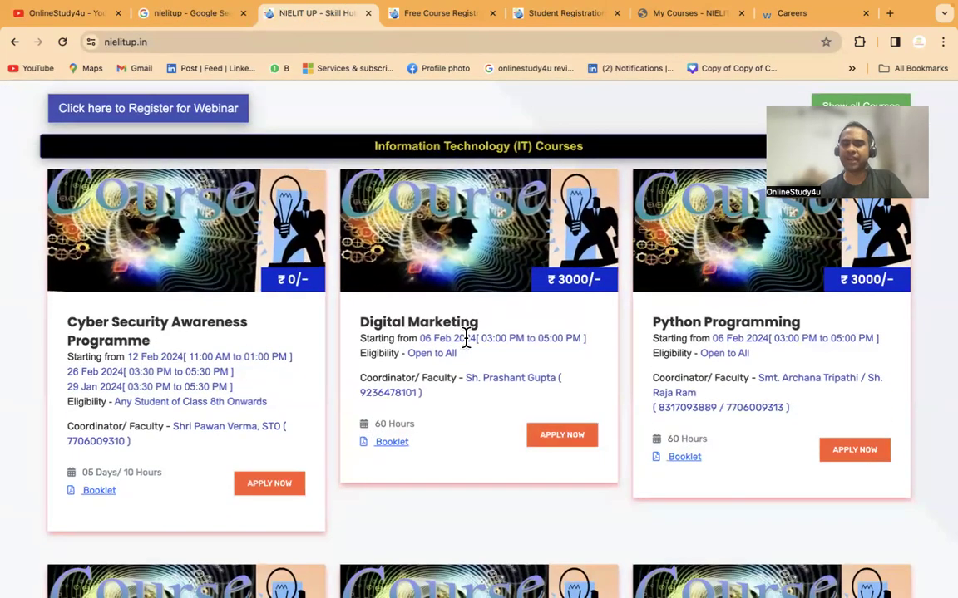
scroll(465, 336, "down", 1)
scroll(499, 332, "up", 1)
scroll(790, 299, "down", 3)
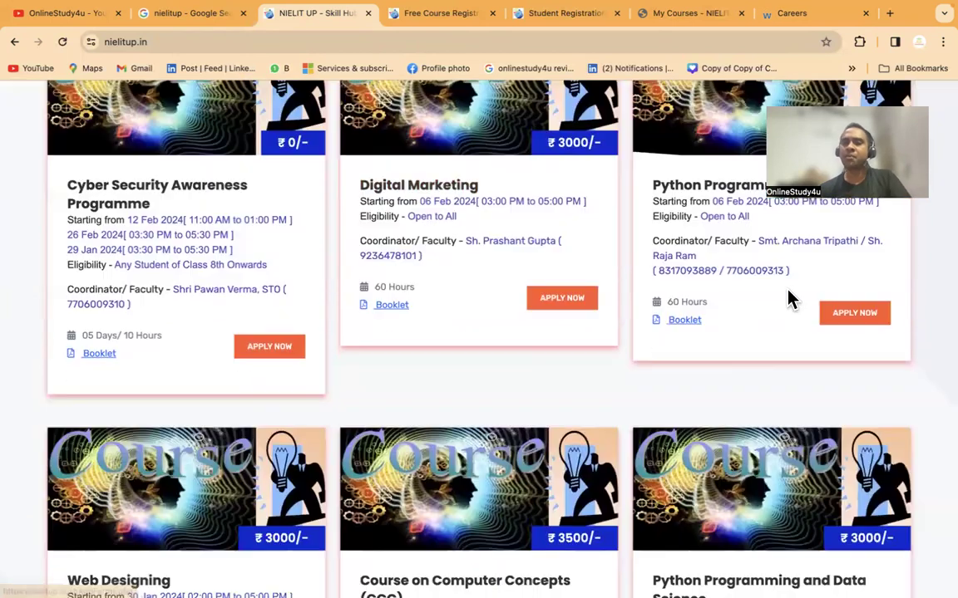
scroll(789, 299, "up", 1)
scroll(790, 300, "down", 2)
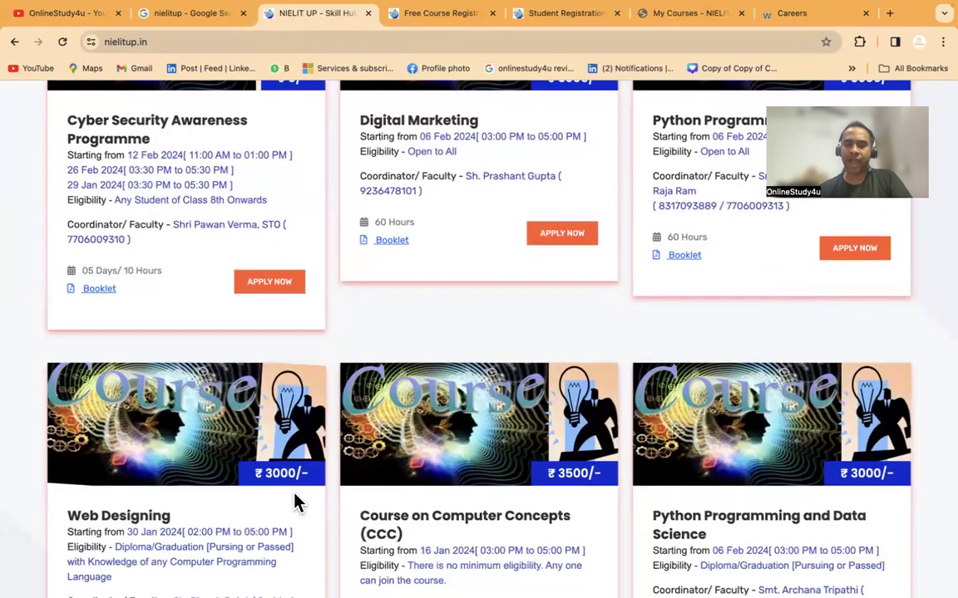
scroll(767, 433, "up", 3)
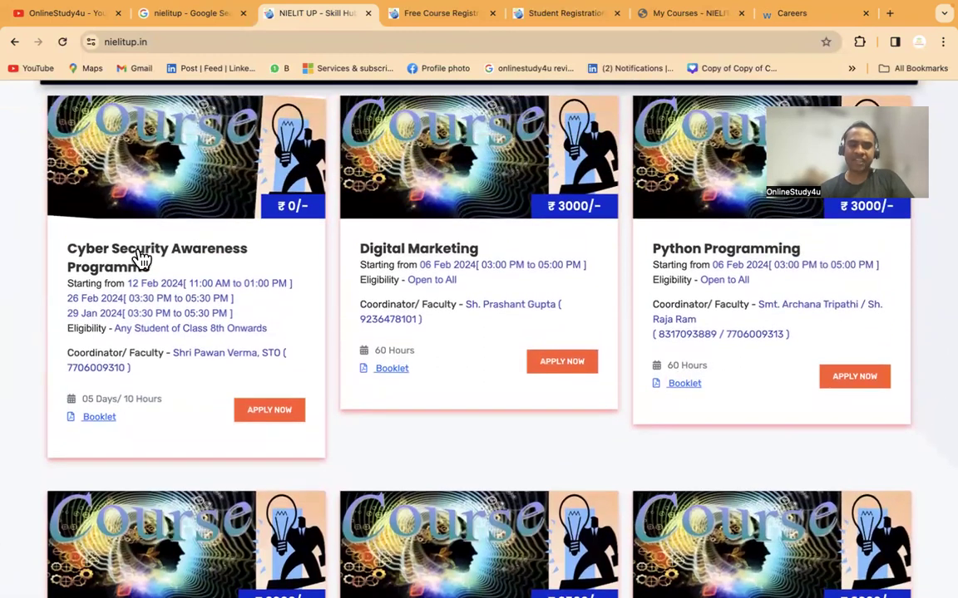
Read the Cyber Security Awareness Programme booklet PDF for eligibility and fees, then return to listings
left_click(93, 418)
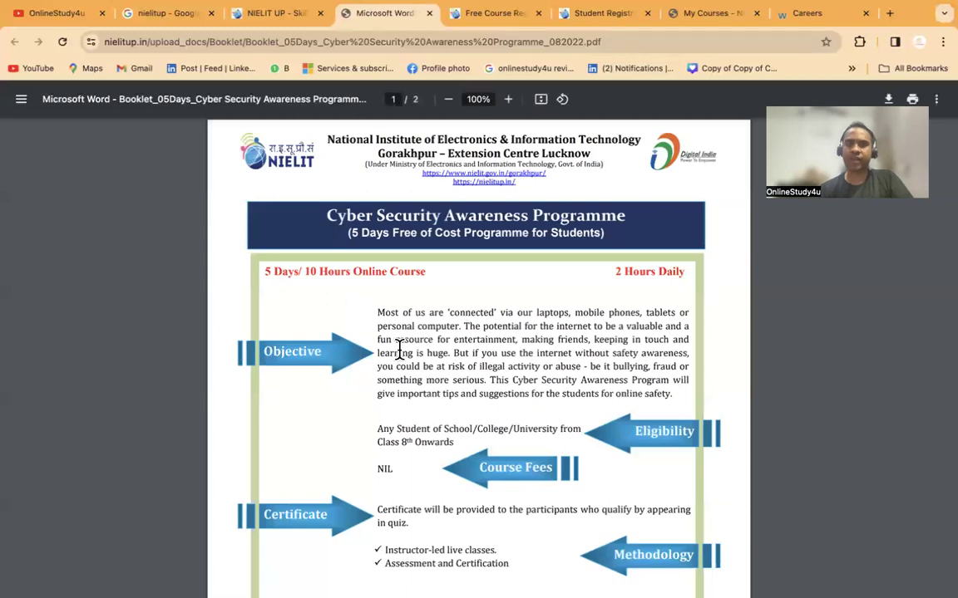
scroll(399, 349, "down", 1)
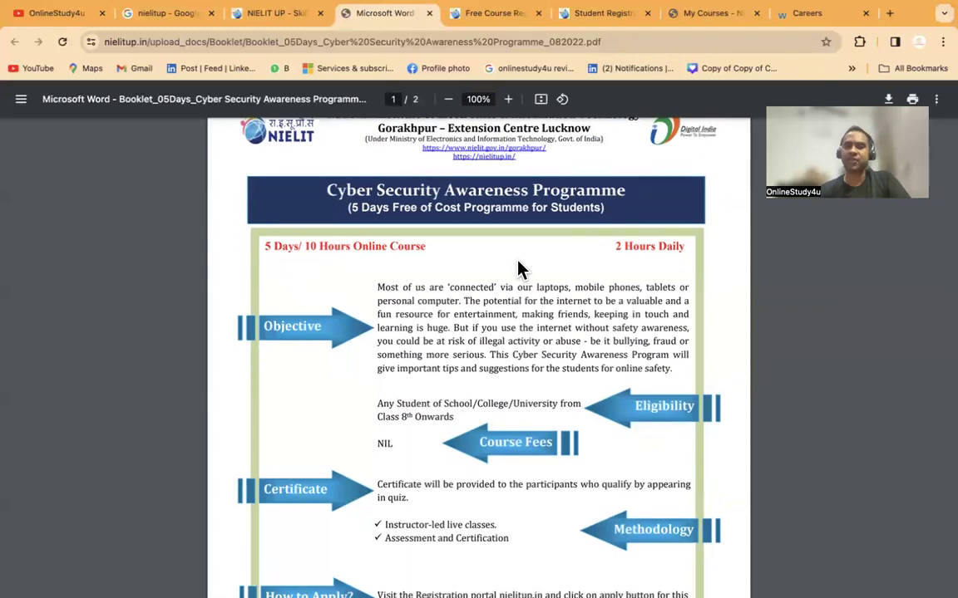
scroll(532, 310, "down", 2)
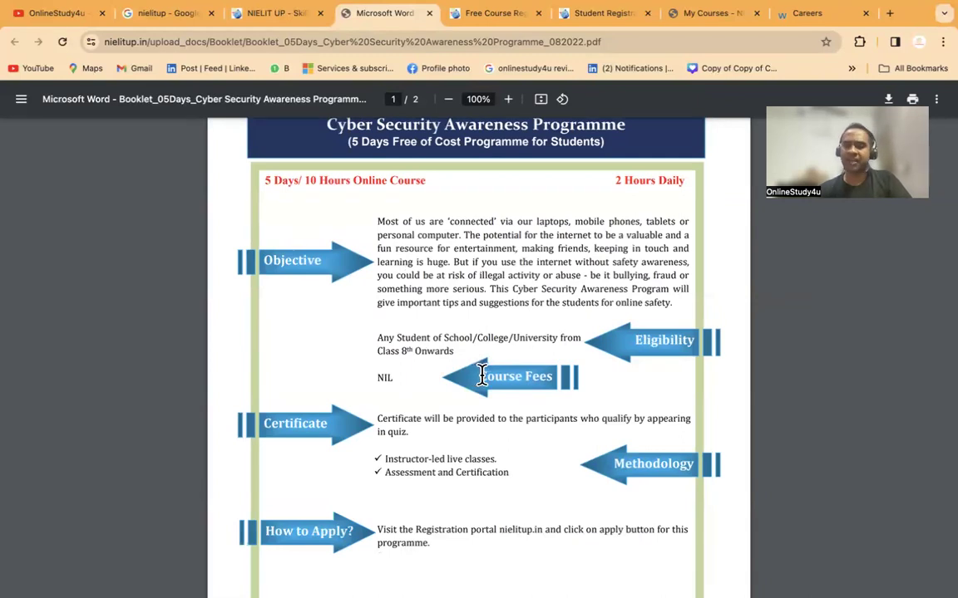
scroll(481, 376, "down", 2)
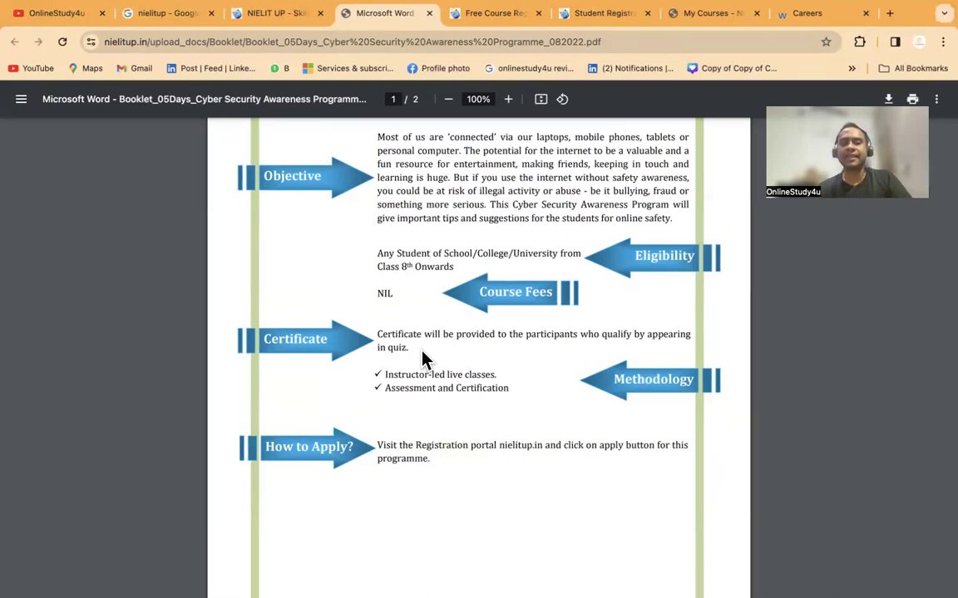
scroll(422, 359, "down", 1)
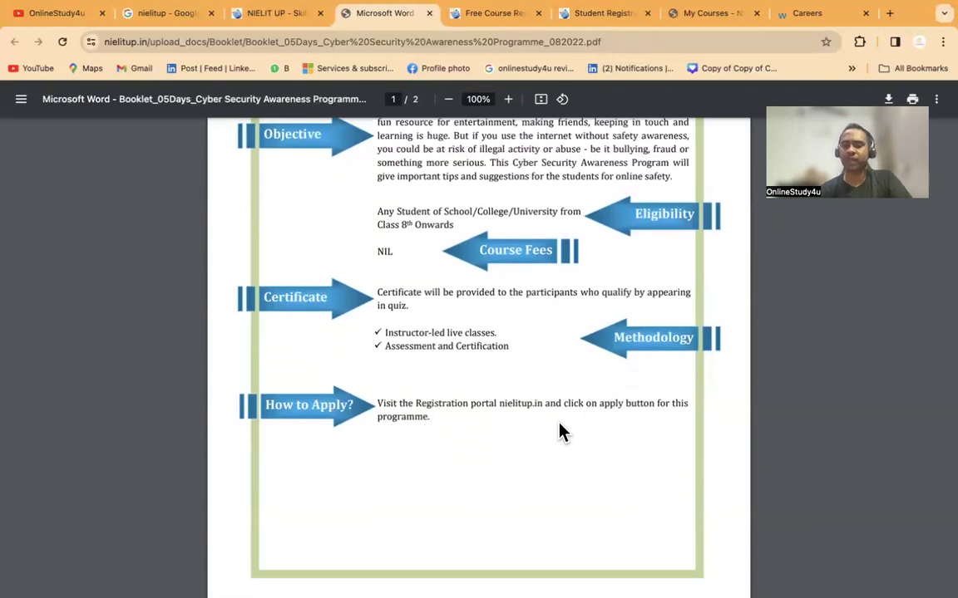
scroll(499, 333, "up", 5)
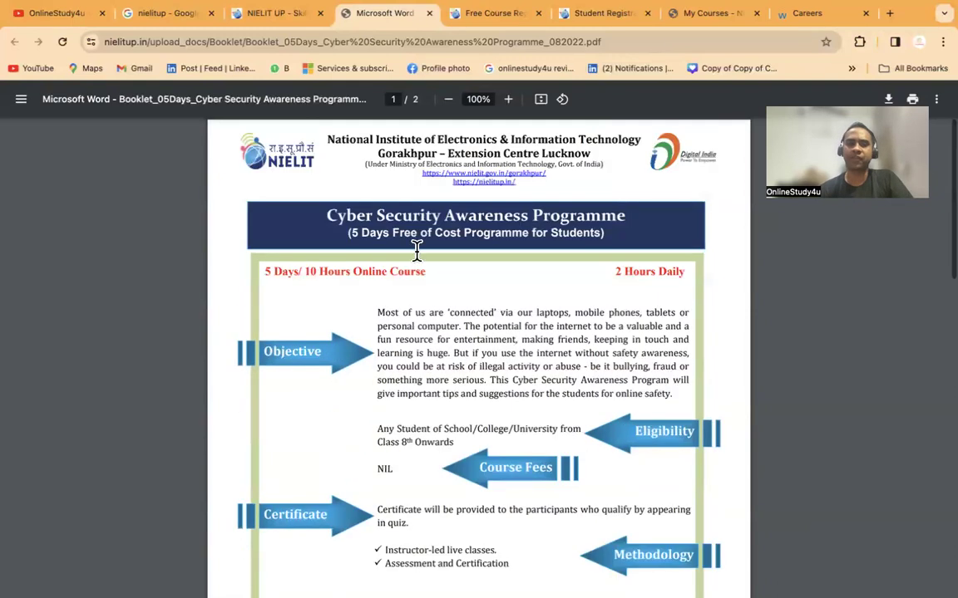
left_click(274, 17)
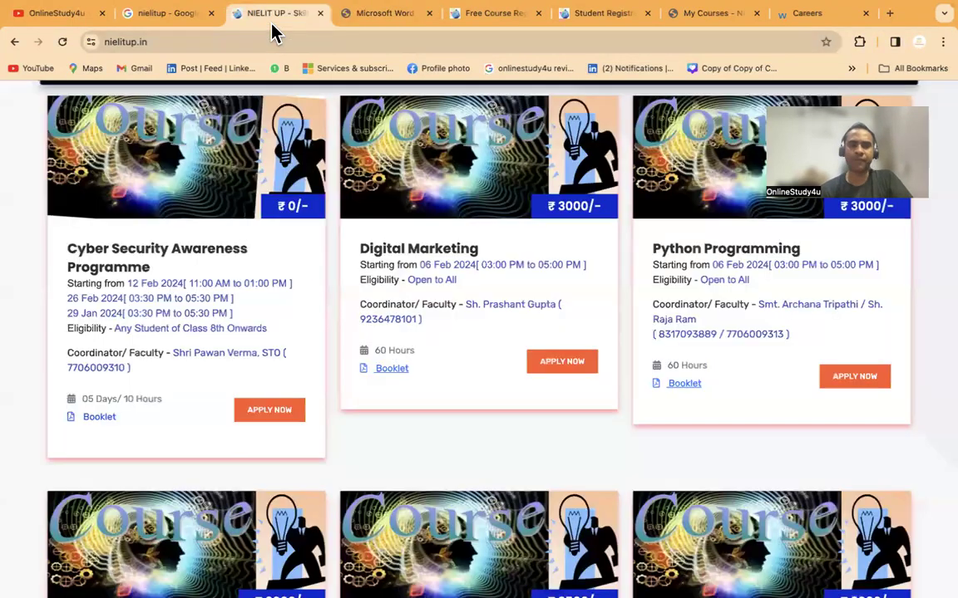
Apply for course SHI017 Cyber Security Awareness Programme, choosing the 29-Jan-2024 Batch-66
left_click(286, 420)
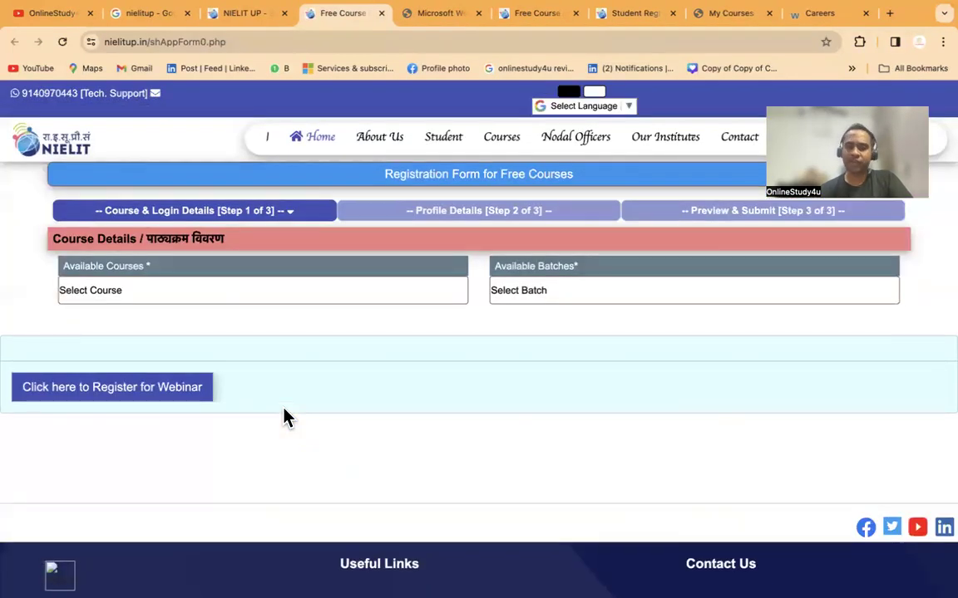
left_click(166, 297)
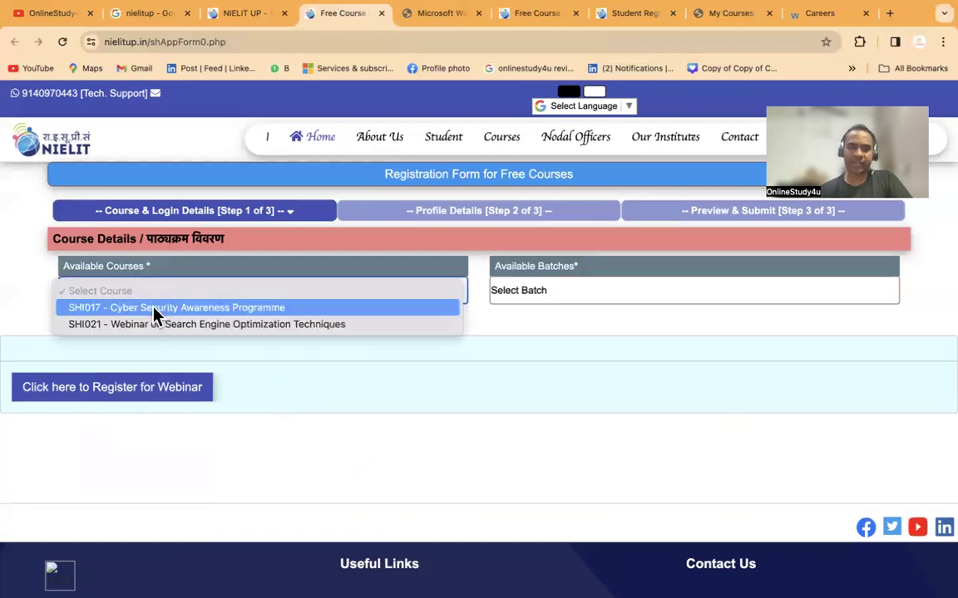
left_click(146, 312)
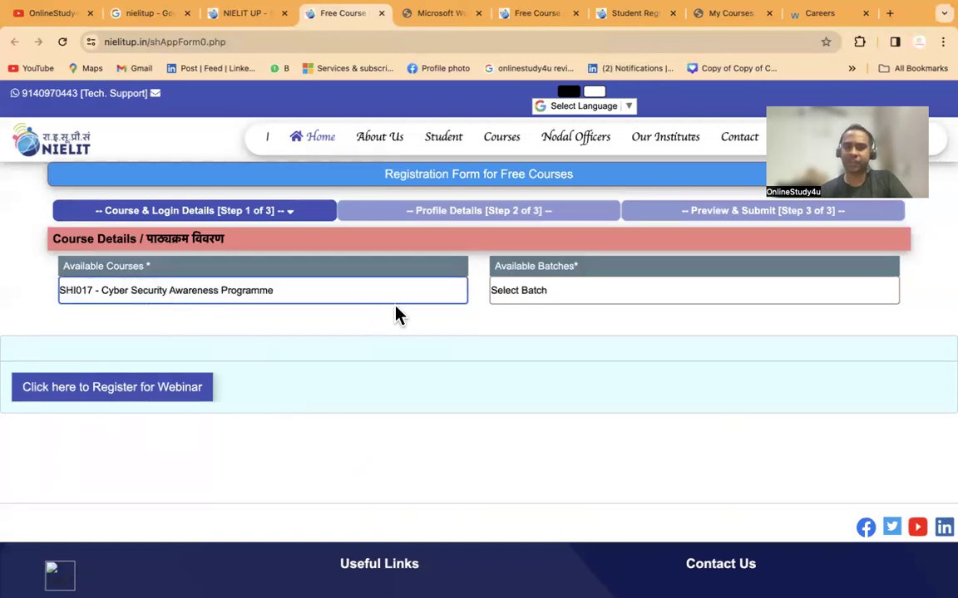
left_click(511, 297)
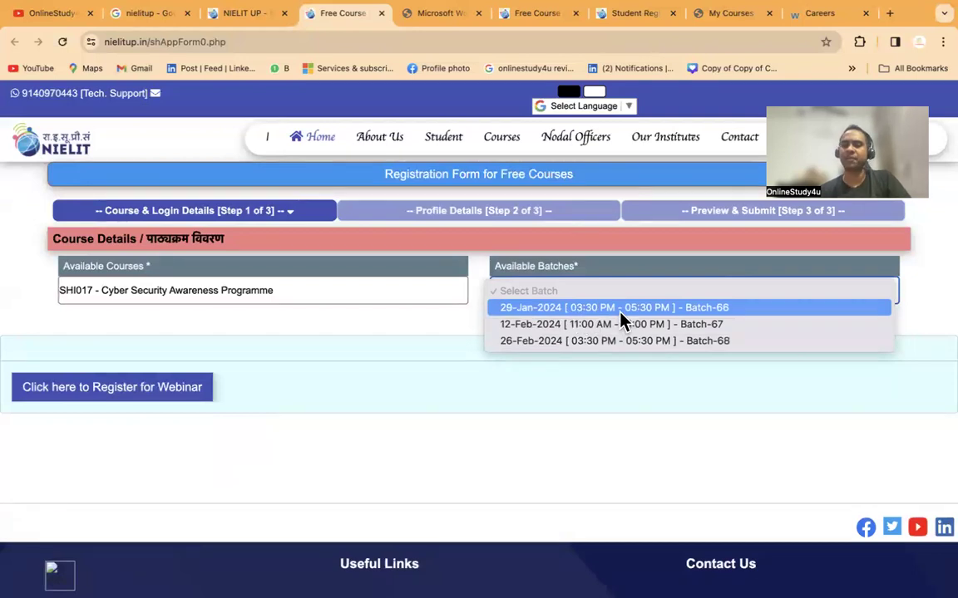
left_click(592, 310)
Fill the email and name from the saved login, clearing a mistakenly typed phone number
left_click(198, 377)
left_click_drag(133, 378, 8, 379)
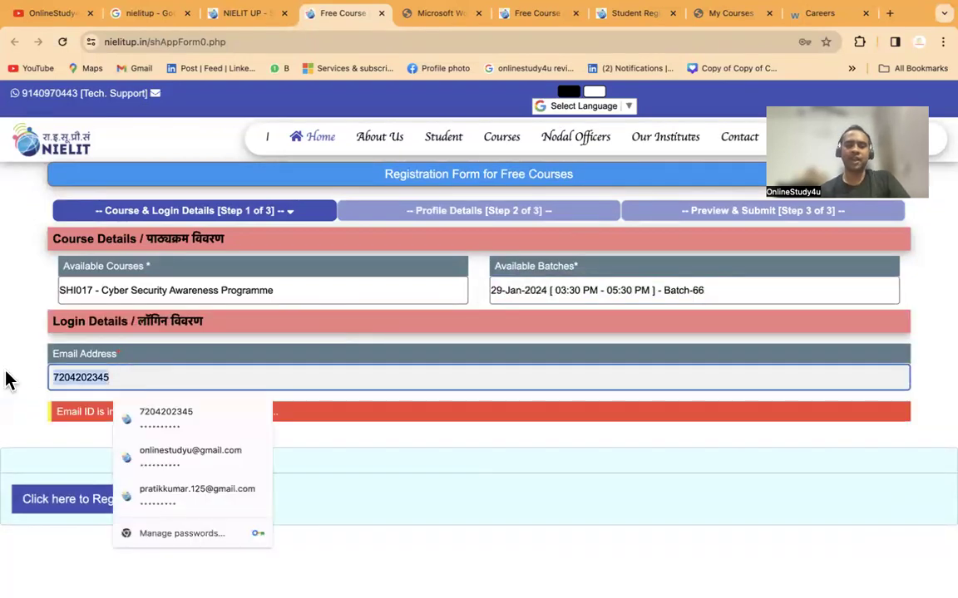
key("BackSpace")
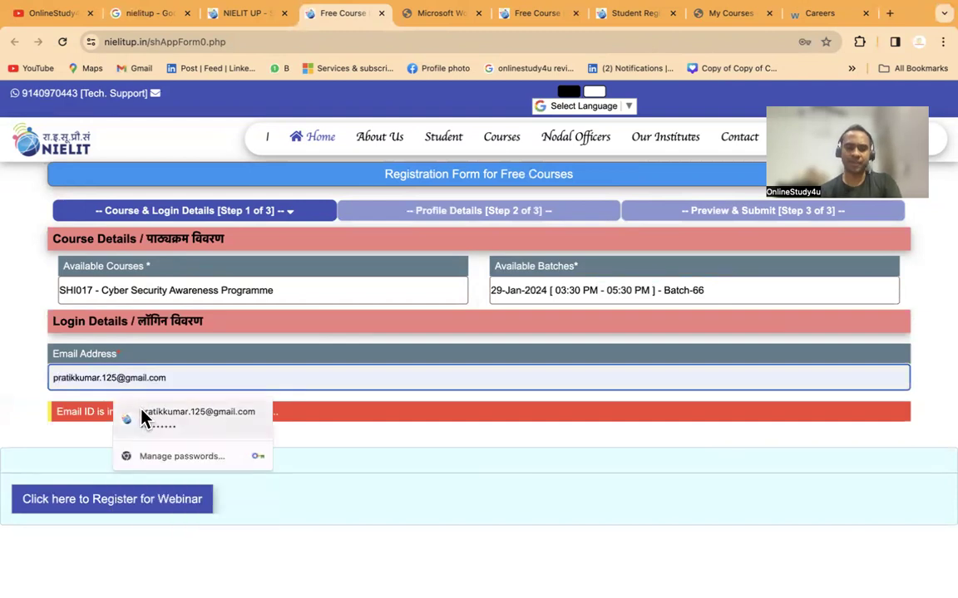
left_click(141, 411)
scroll(199, 465, "down", 1)
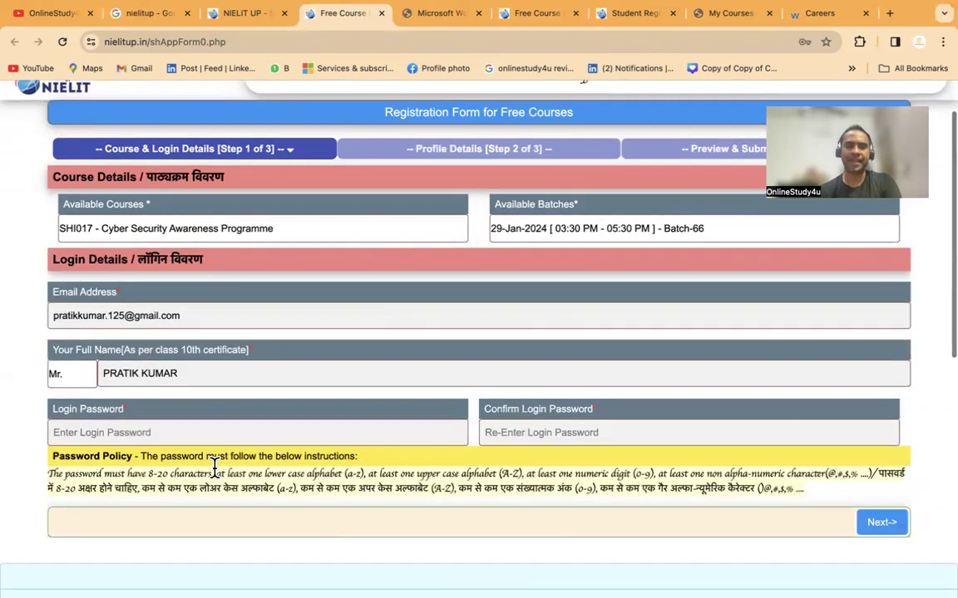
Enter and confirm the login password, change the email's last digit to 4, and submit step 1
left_click(171, 432)
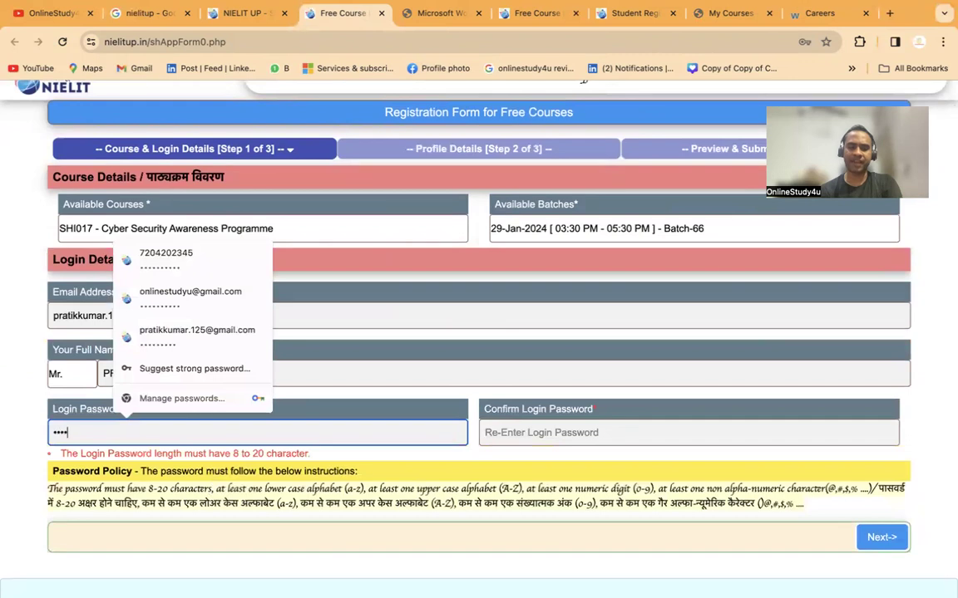
key("Tab")
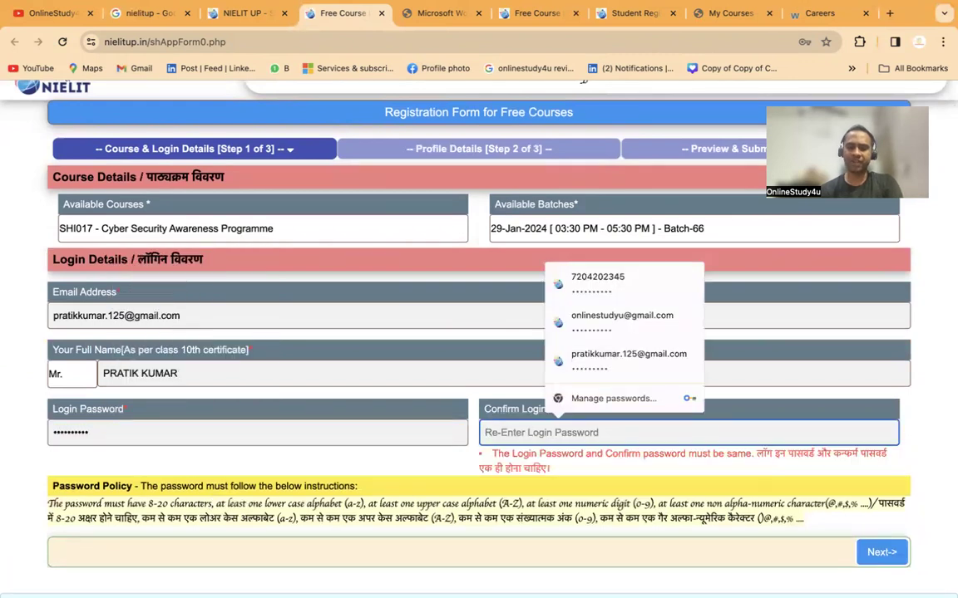
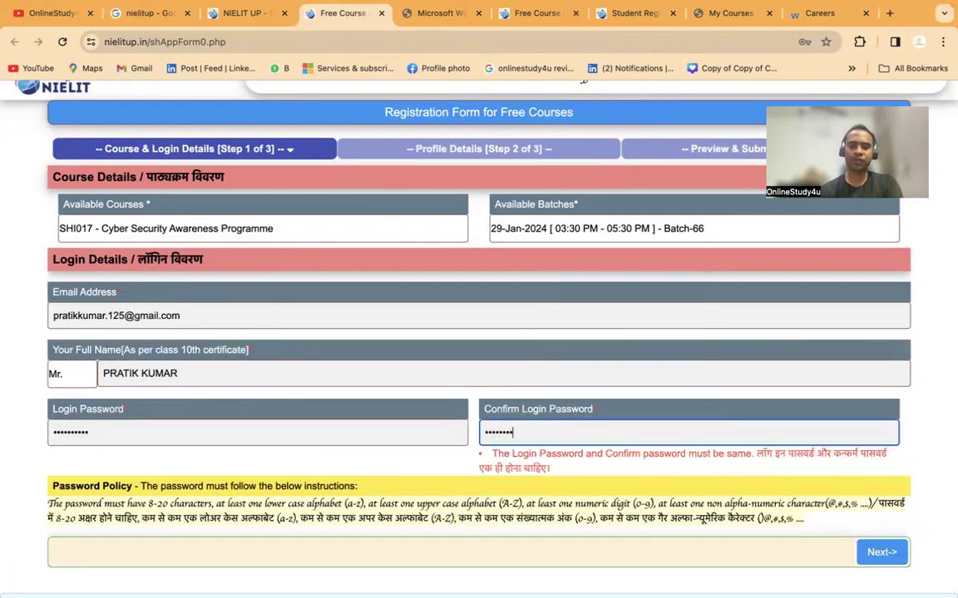
left_click(123, 322)
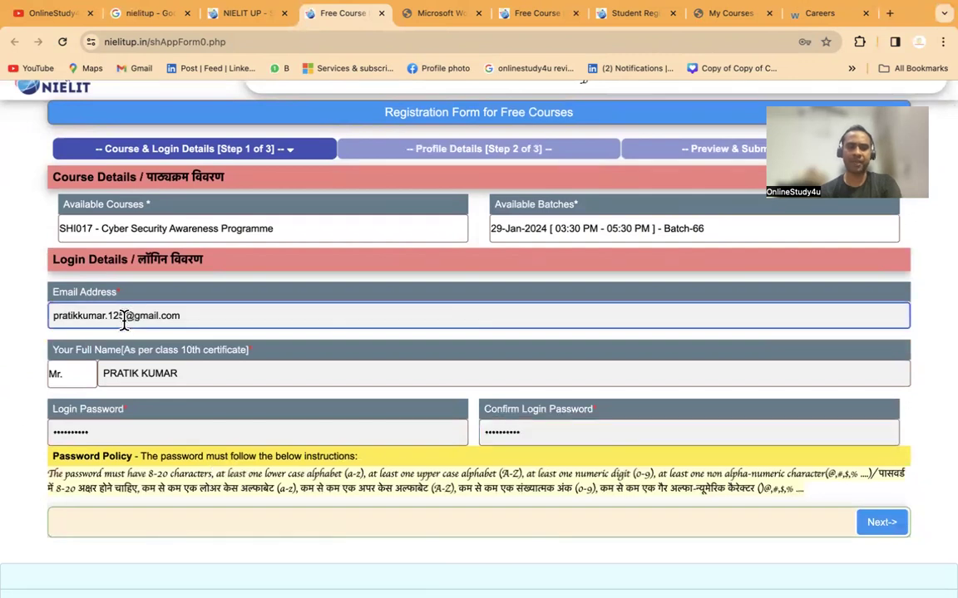
key("BackSpace")
type("4")
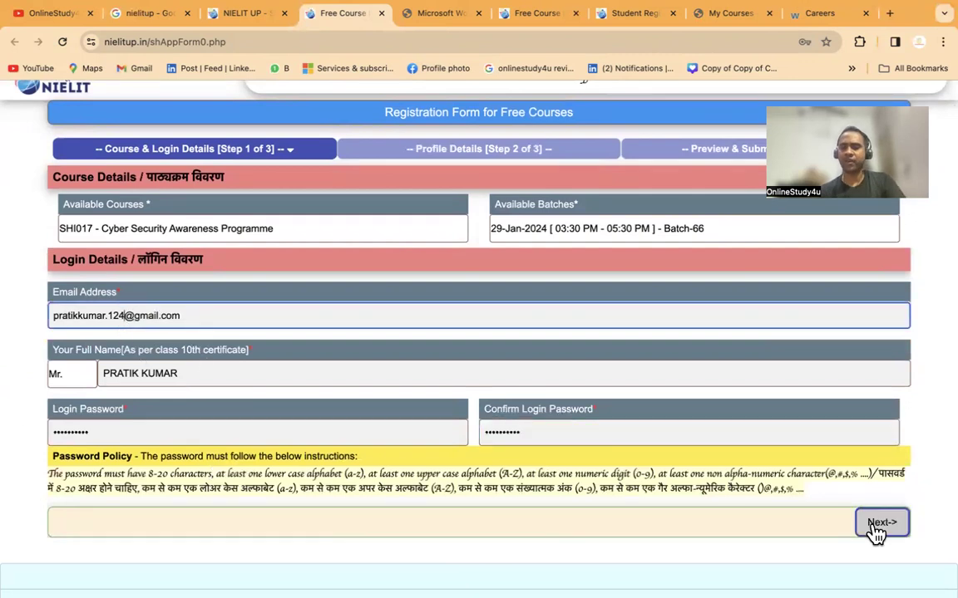
left_click(874, 525)
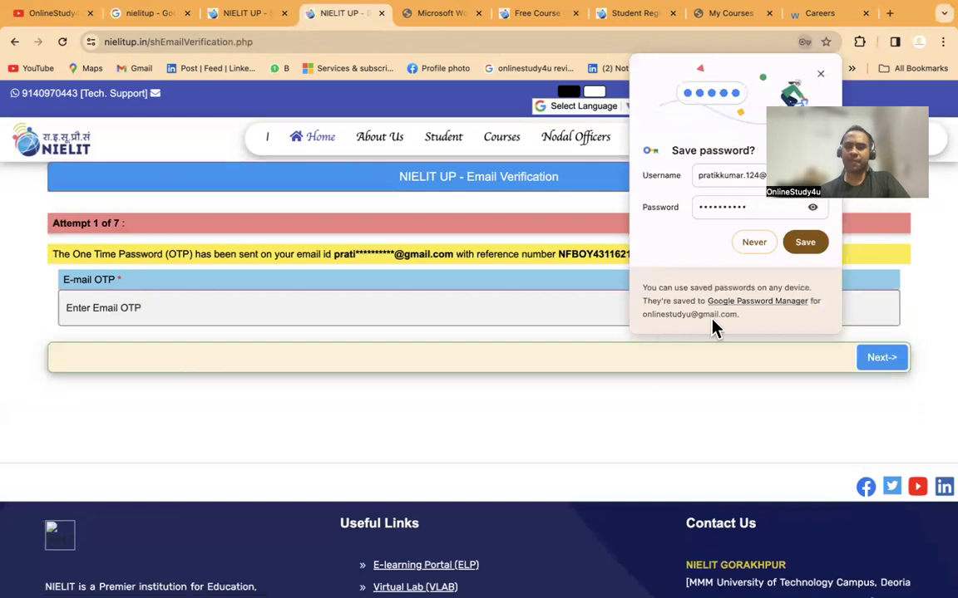
Dismiss the save-password popup and return to the Cyber Security free-course registration form
left_click(754, 242)
left_click(202, 309)
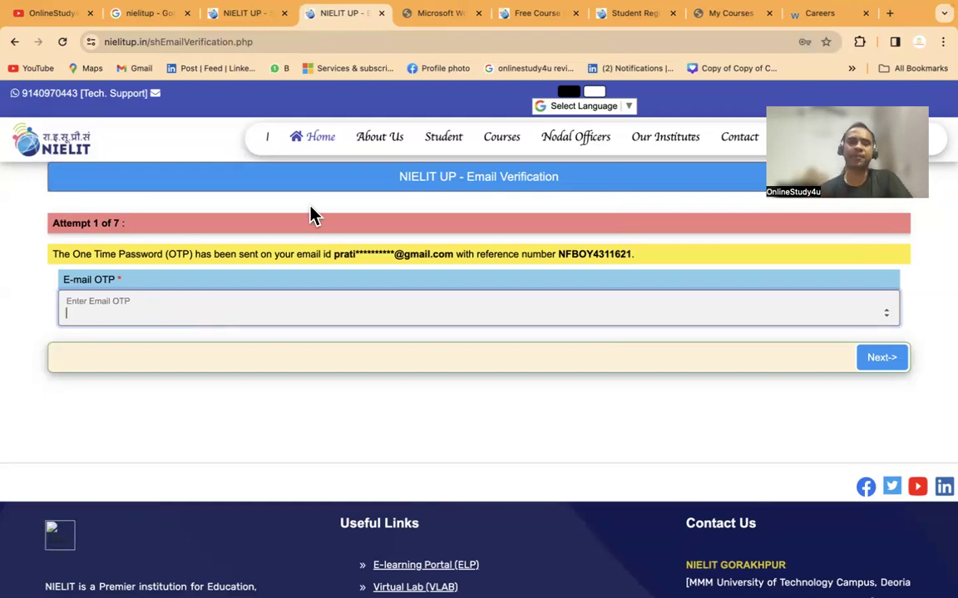
left_click(442, 22)
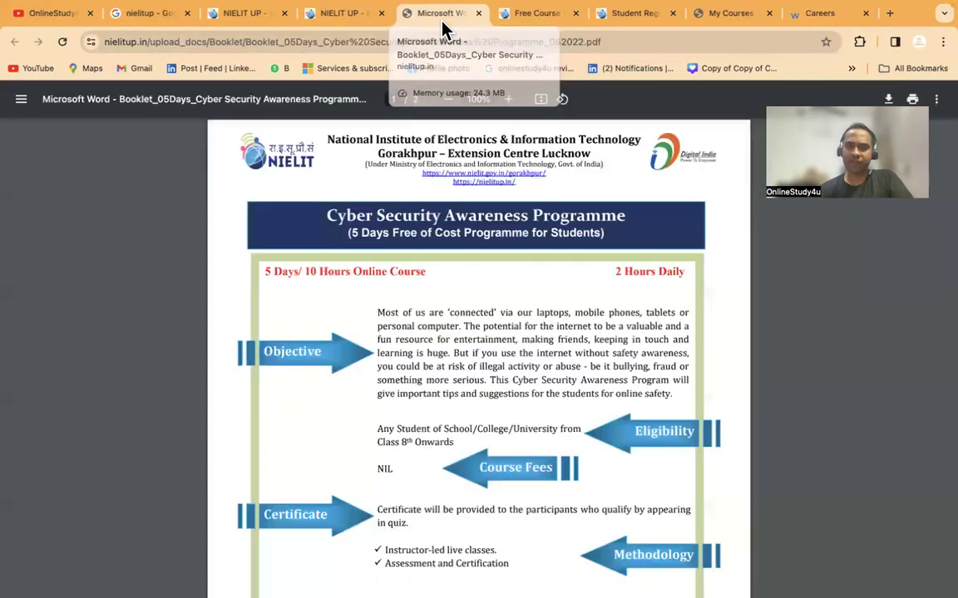
left_click(520, 19)
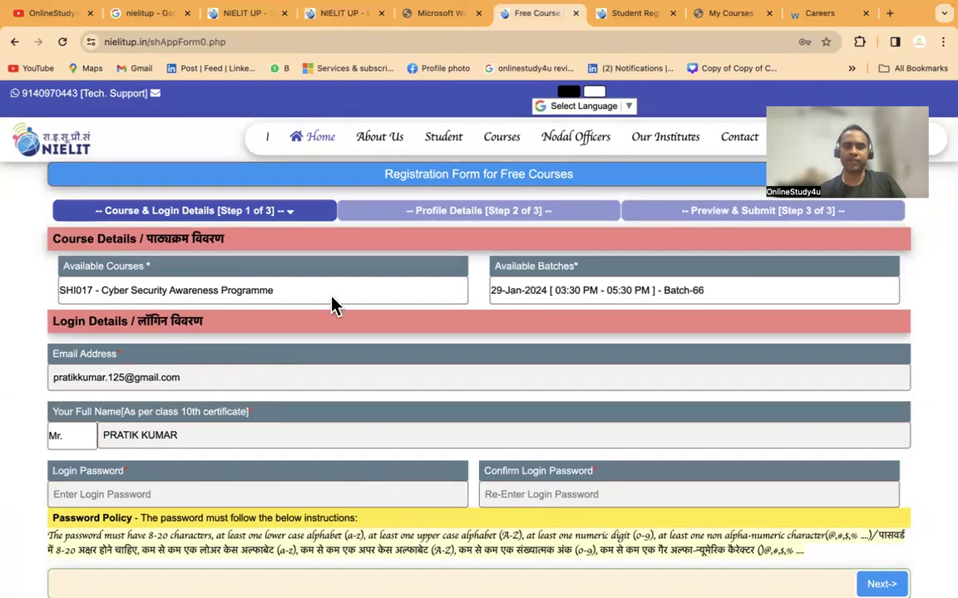
Switch to the Step 2 Profile Details form and scroll through its fields past the Aadhaar number
left_click(601, 18)
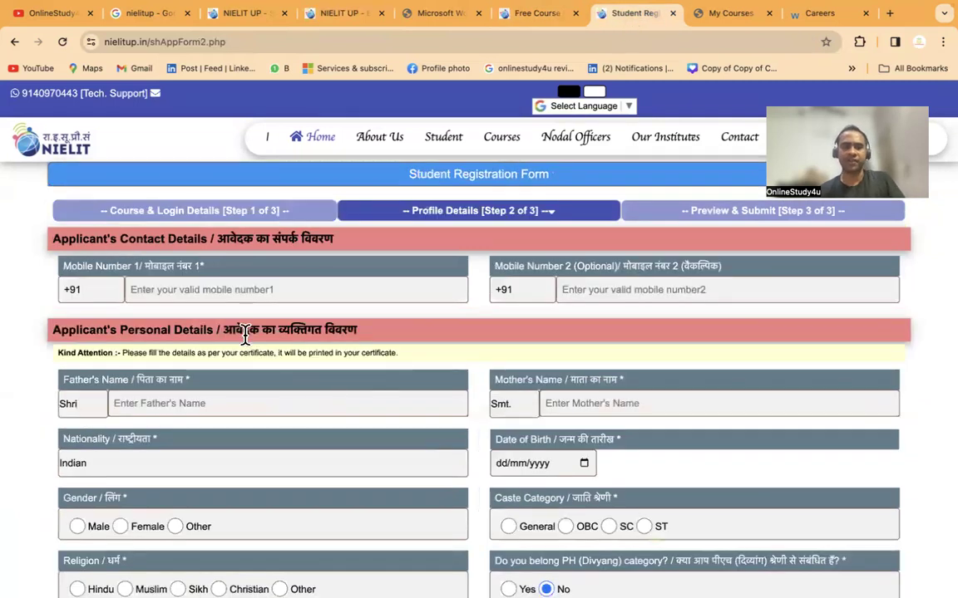
scroll(249, 344, "down", 1)
mouse_move(249, 290)
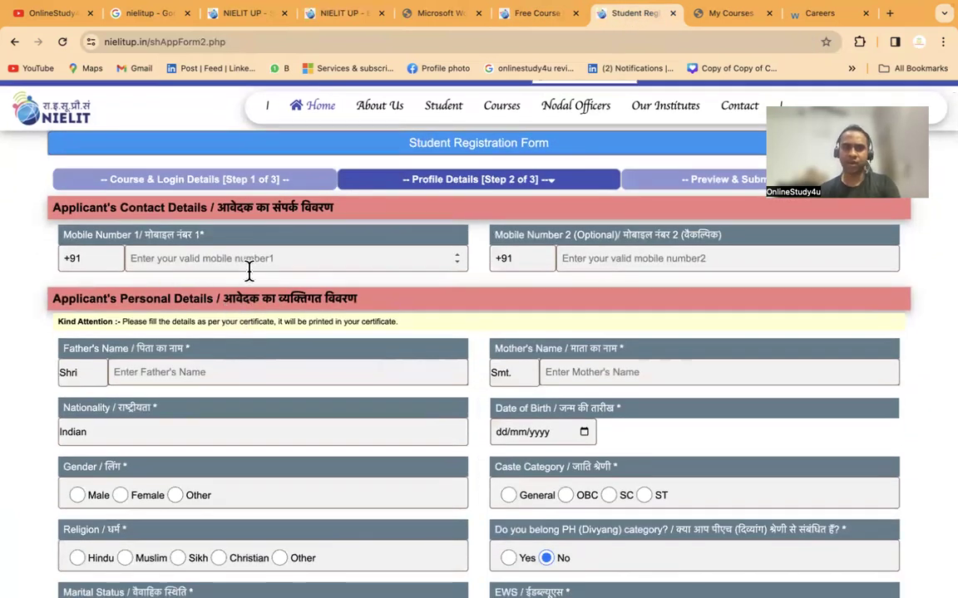
scroll(249, 270, "down", 3)
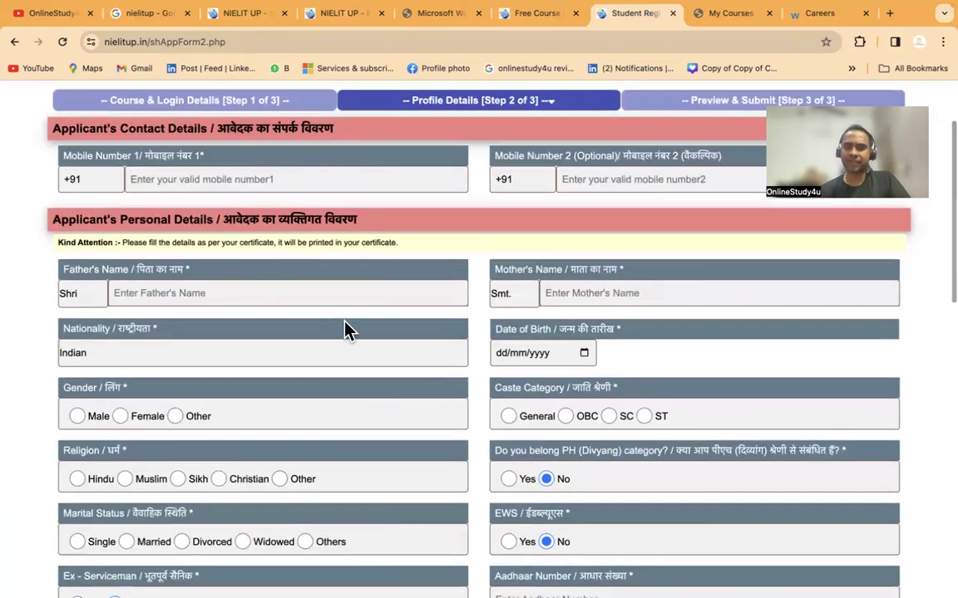
scroll(374, 374, "down", 3)
scroll(570, 426, "down", 3)
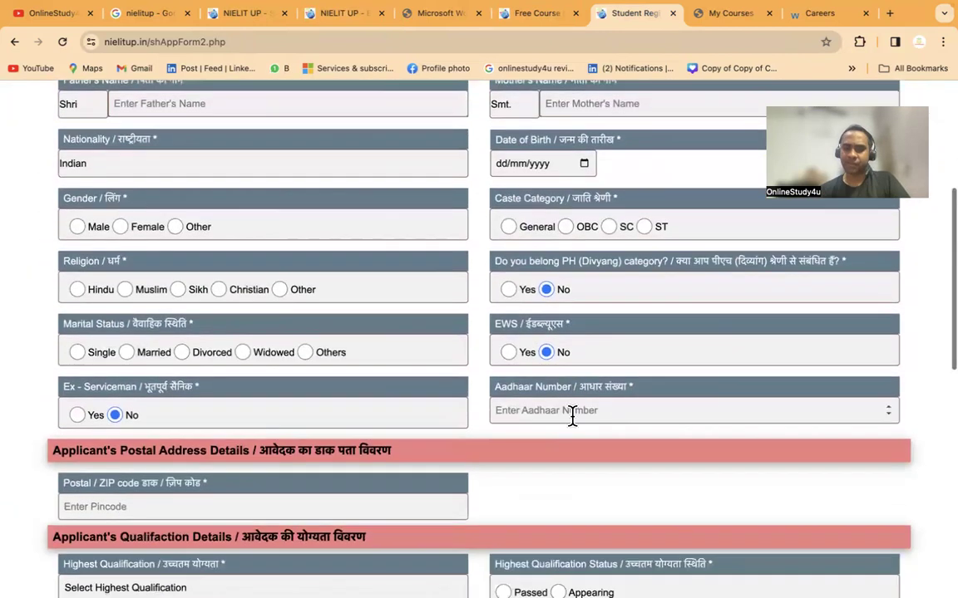
left_click(572, 416)
scroll(565, 396, "down", 3)
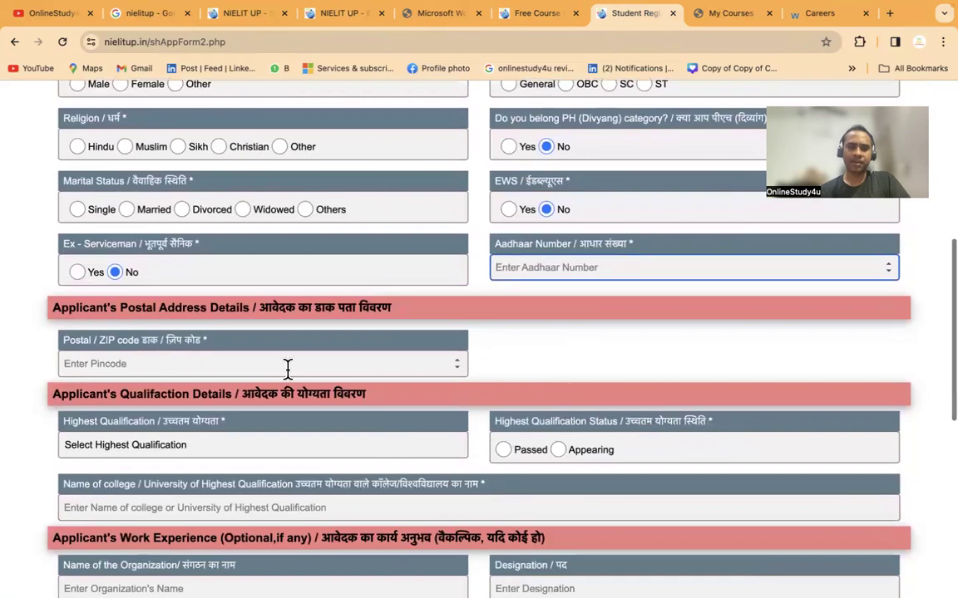
scroll(348, 442, "down", 3)
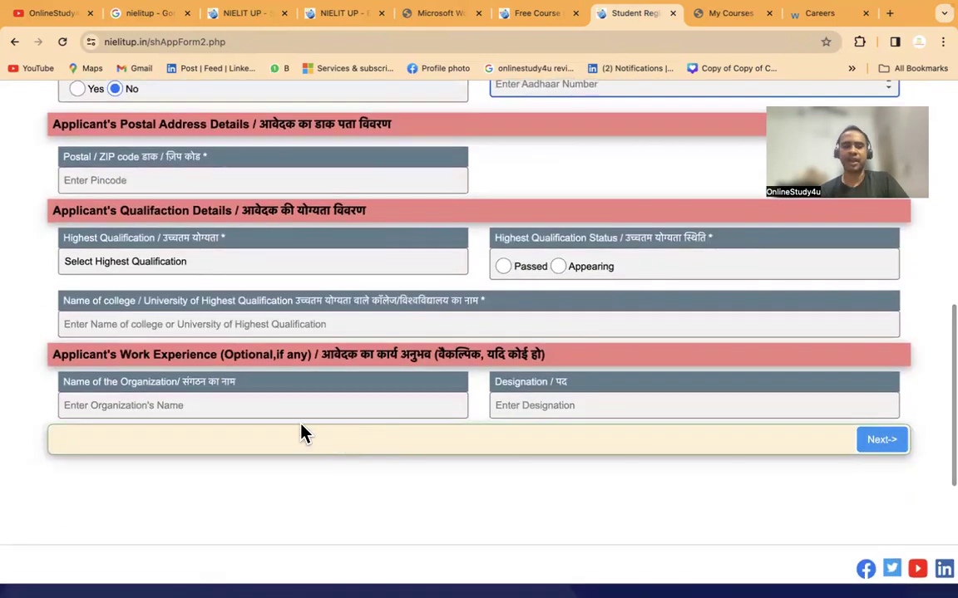
Set Highest Qualification to ME/MS/MTech, replacing an initial BE/BTech choice
left_click(166, 274)
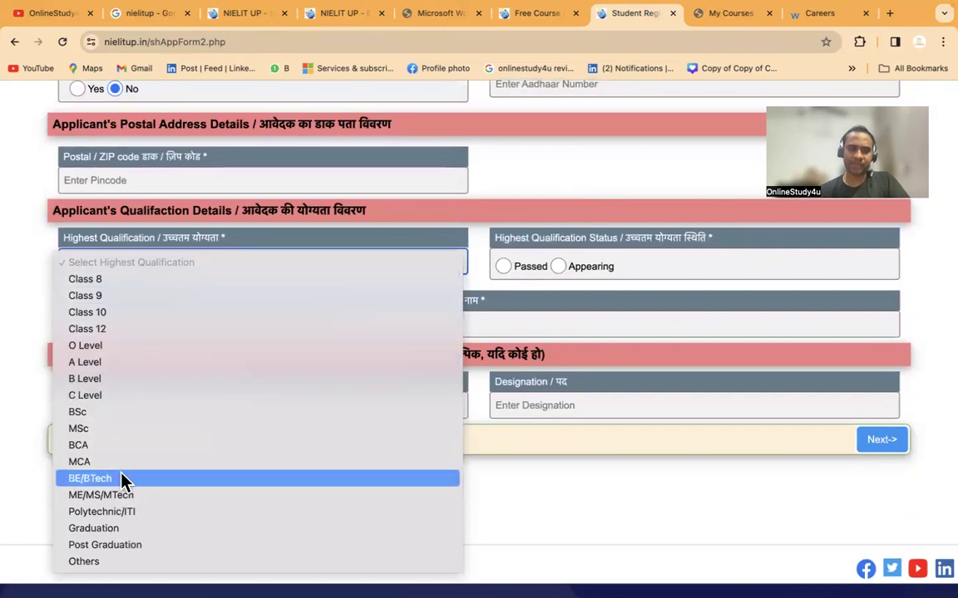
left_click(122, 479)
left_click(134, 272)
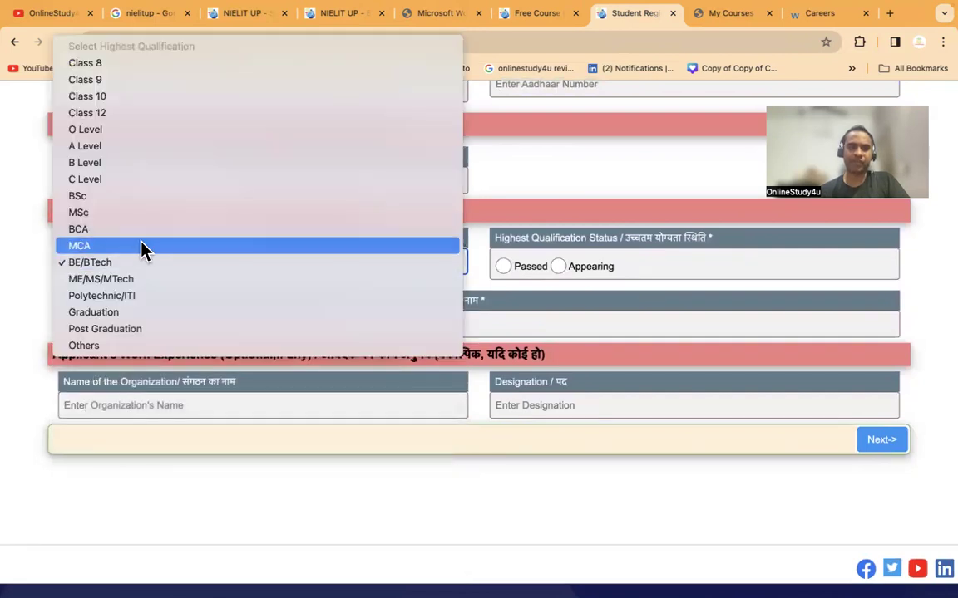
left_click(131, 279)
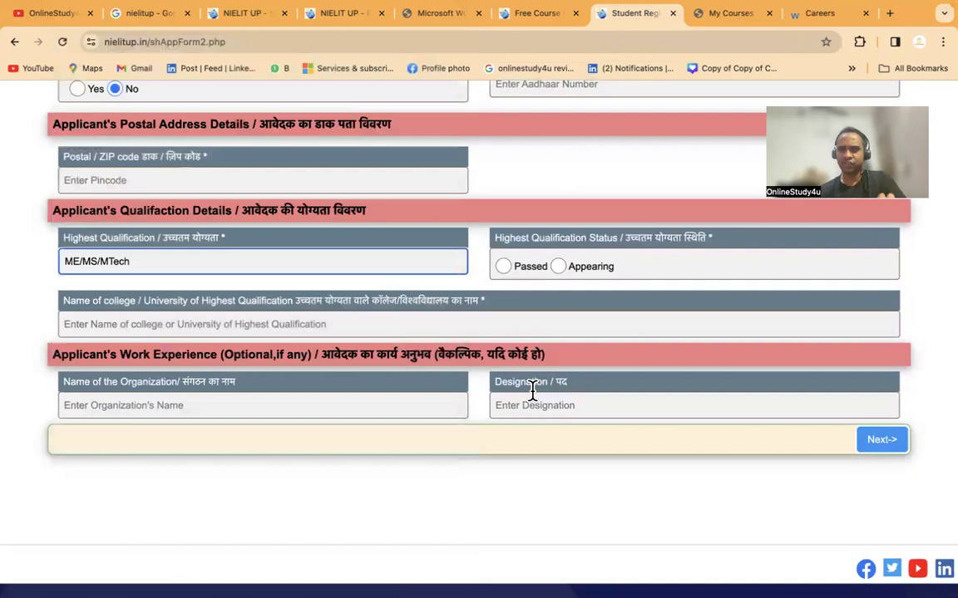
scroll(532, 391, "up", 1)
scroll(532, 395, "up", 3)
scroll(532, 397, "up", 10)
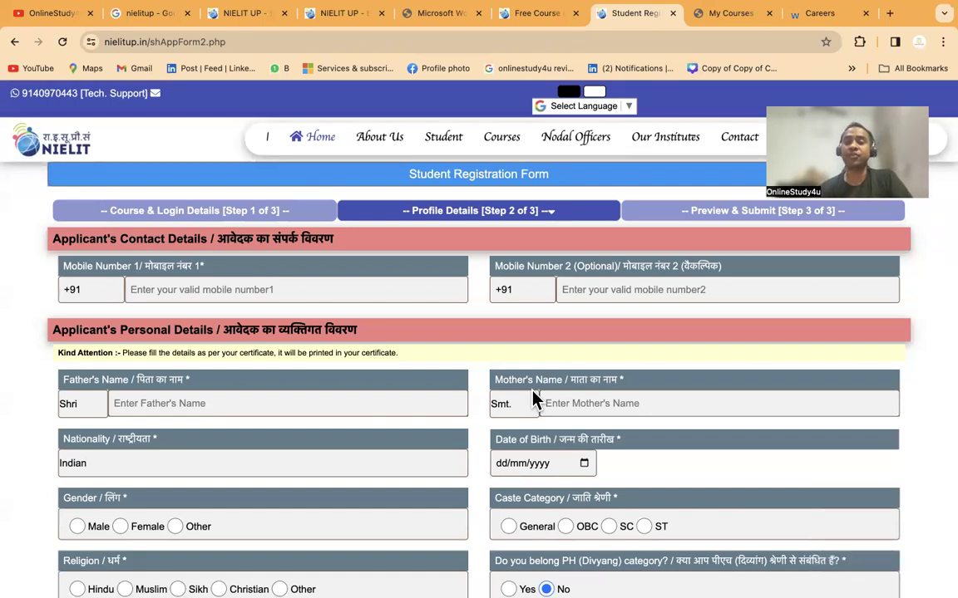
Check the Cyber Security course's 29-Jan-2024 batch timing in My Courses and open its document upload page
scroll(532, 399, "down", 2)
scroll(532, 400, "down", 15)
scroll(532, 400, "up", 15)
scroll(532, 390, "up", 10)
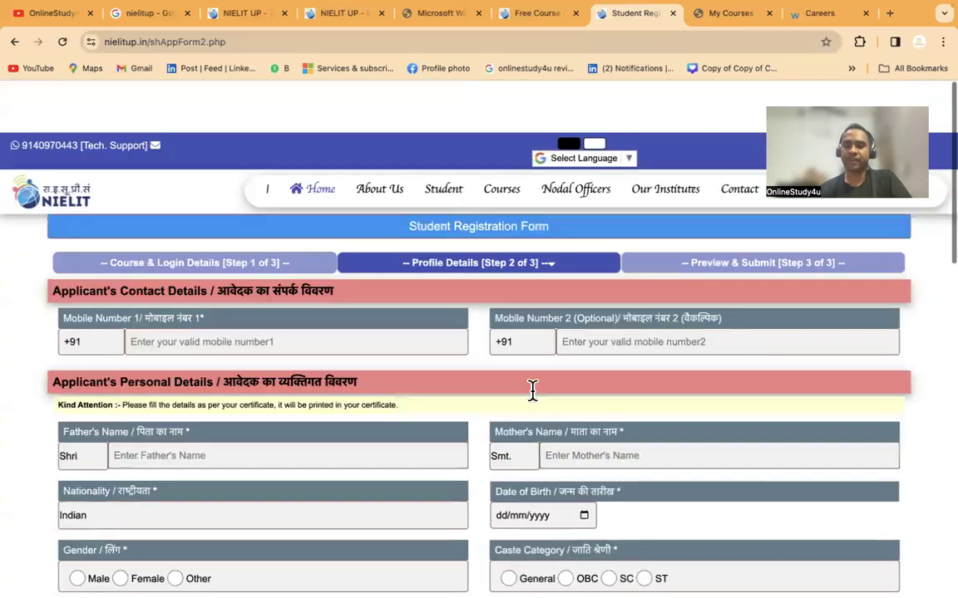
scroll(532, 390, "down", 1)
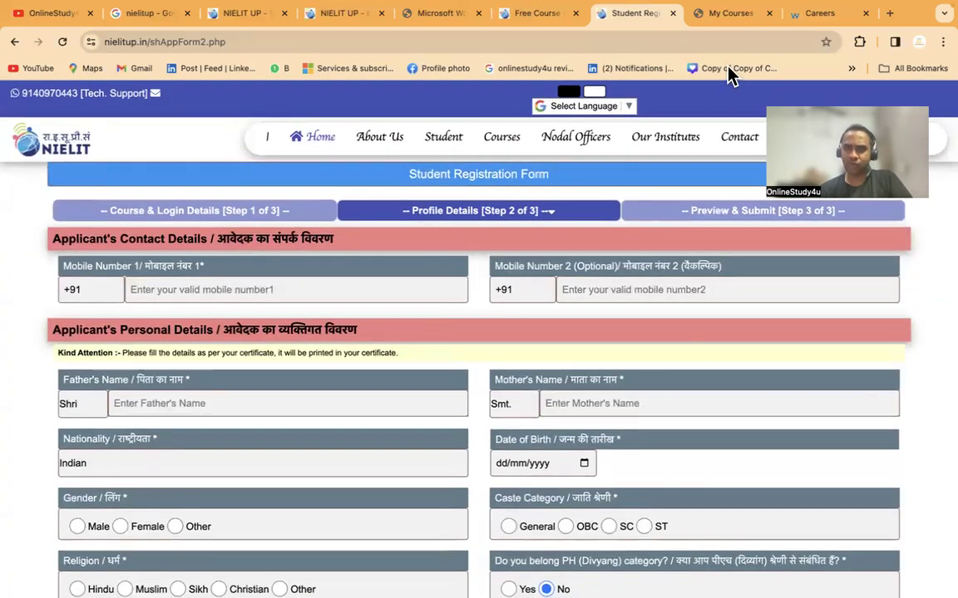
left_click(723, 23)
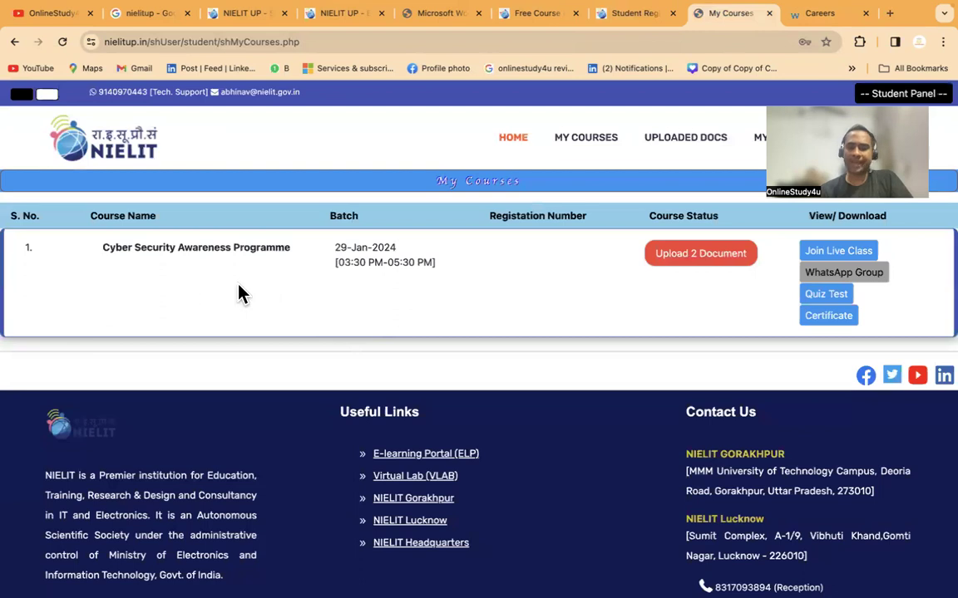
left_click(629, 25)
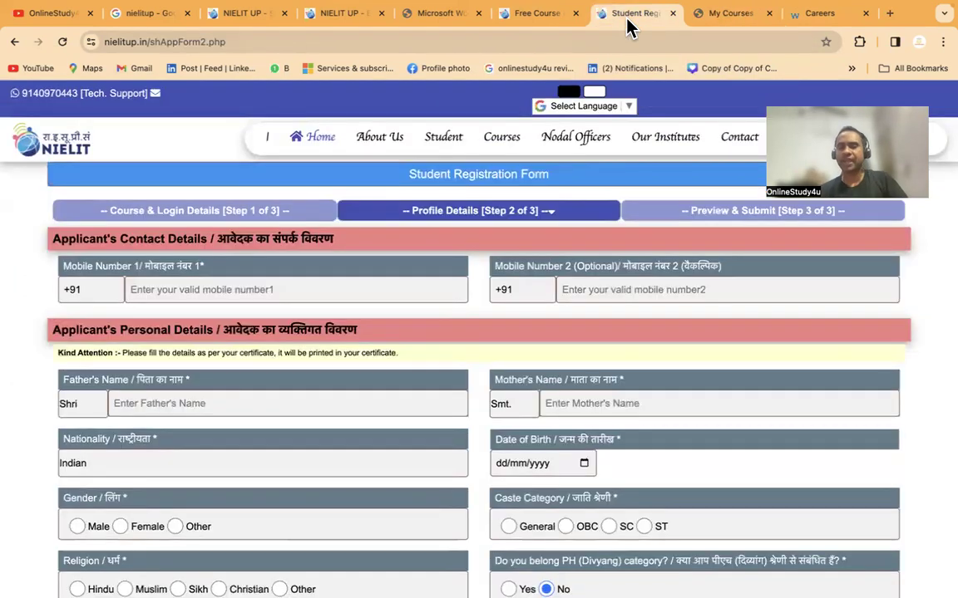
left_click(721, 15)
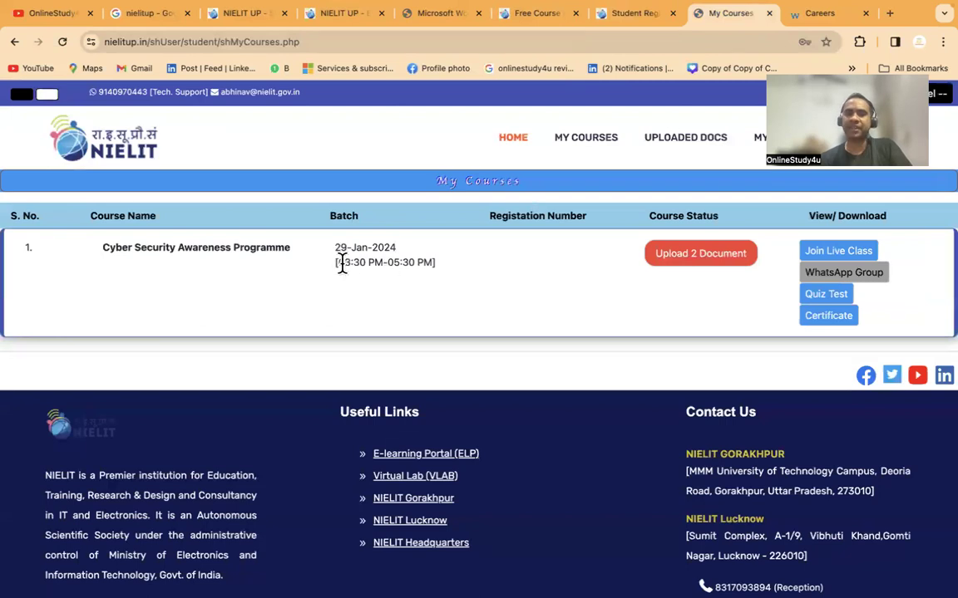
left_click_drag(342, 264, 411, 268)
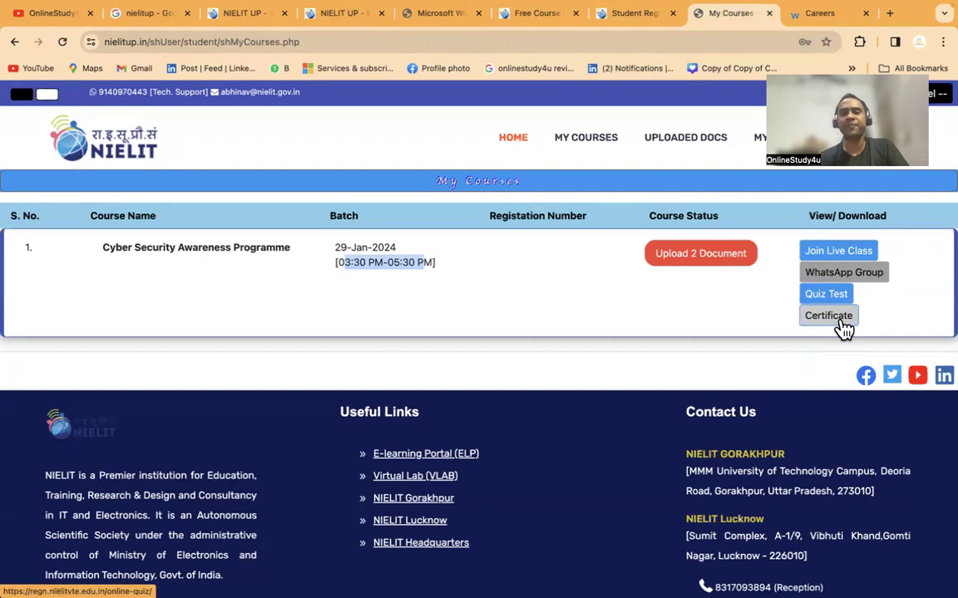
left_click(720, 264)
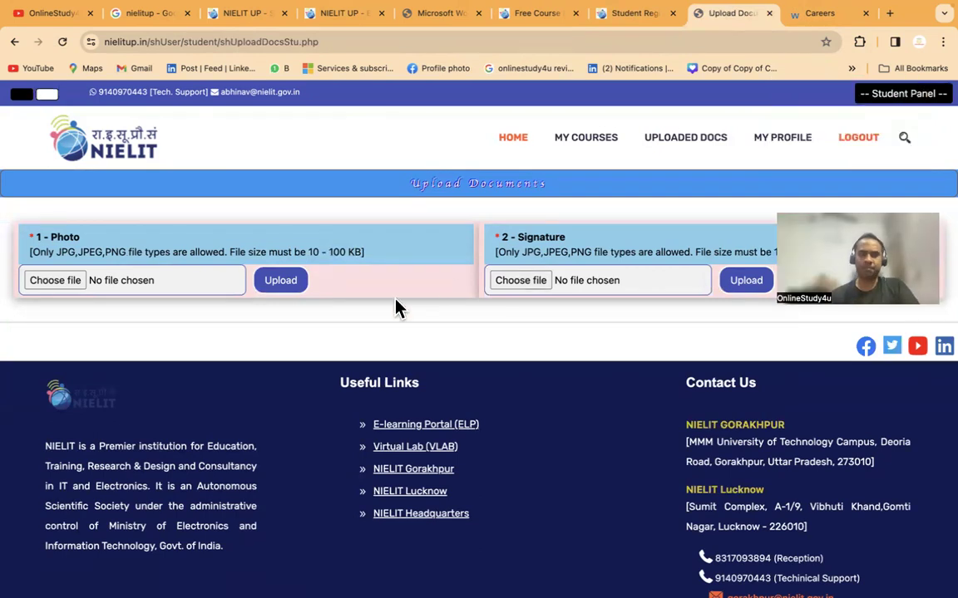
Return to the Airbus Intern posting and scroll through its responsibilities, briefly checking the YouTube tab
left_click(823, 14)
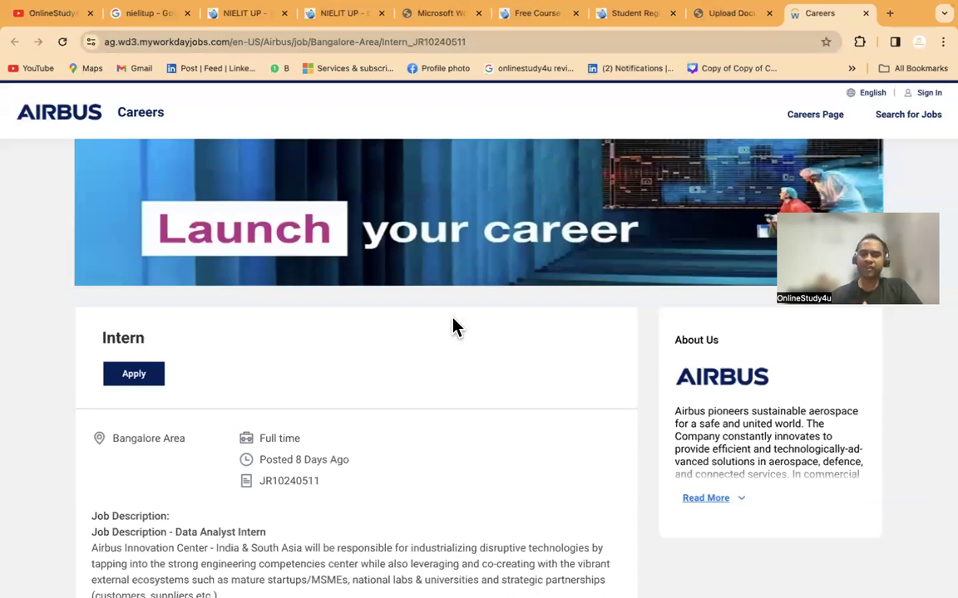
scroll(453, 326, "down", 1)
scroll(453, 326, "down", 5)
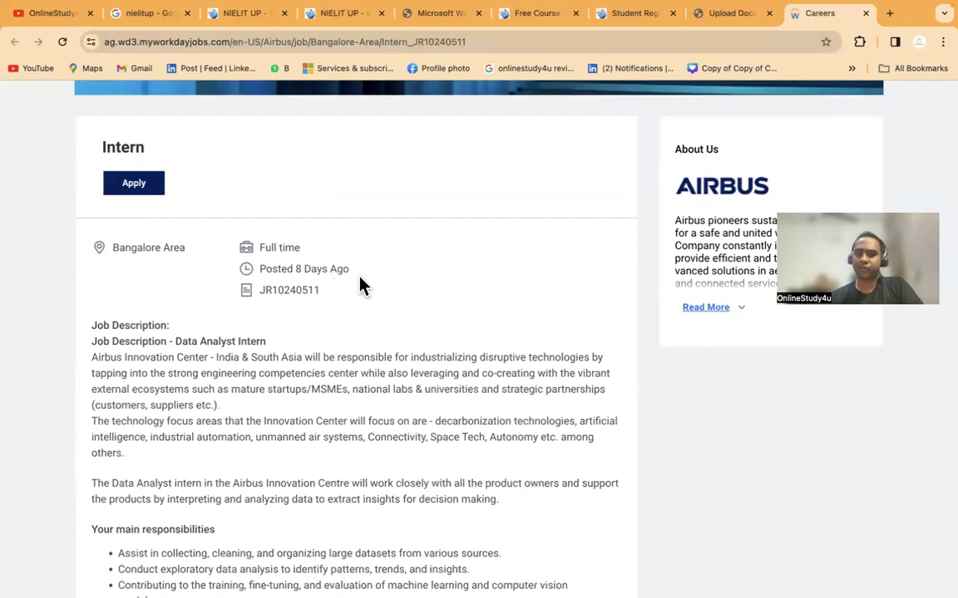
scroll(335, 312, "down", 3)
scroll(335, 306, "down", 1)
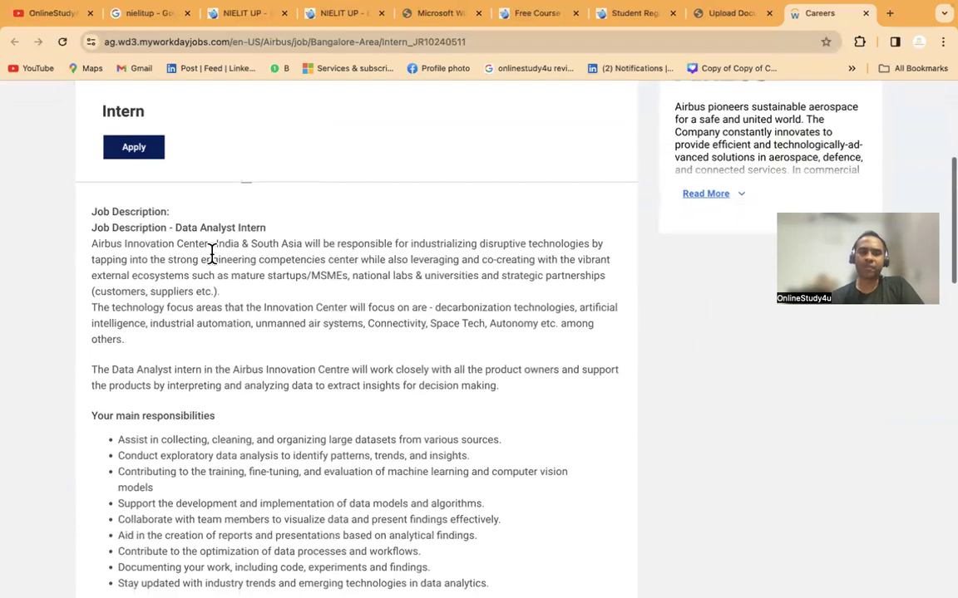
left_click_drag(176, 228, 281, 228)
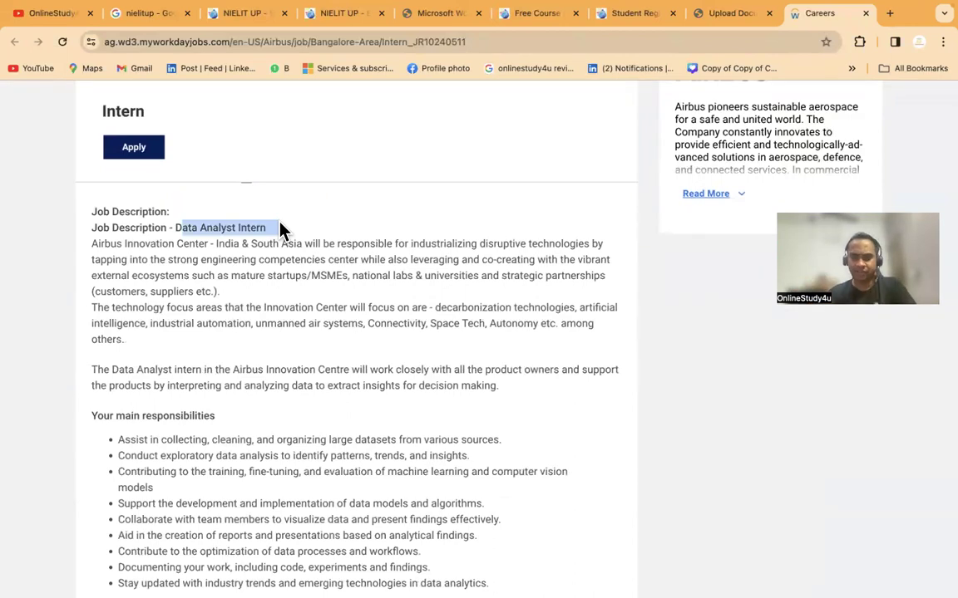
scroll(378, 346, "down", 3)
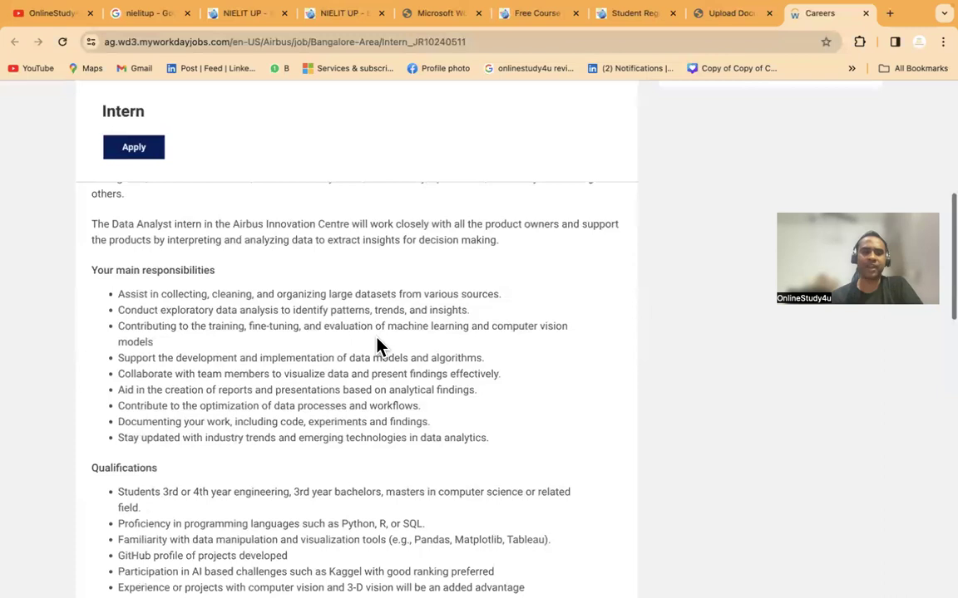
left_click(60, 16)
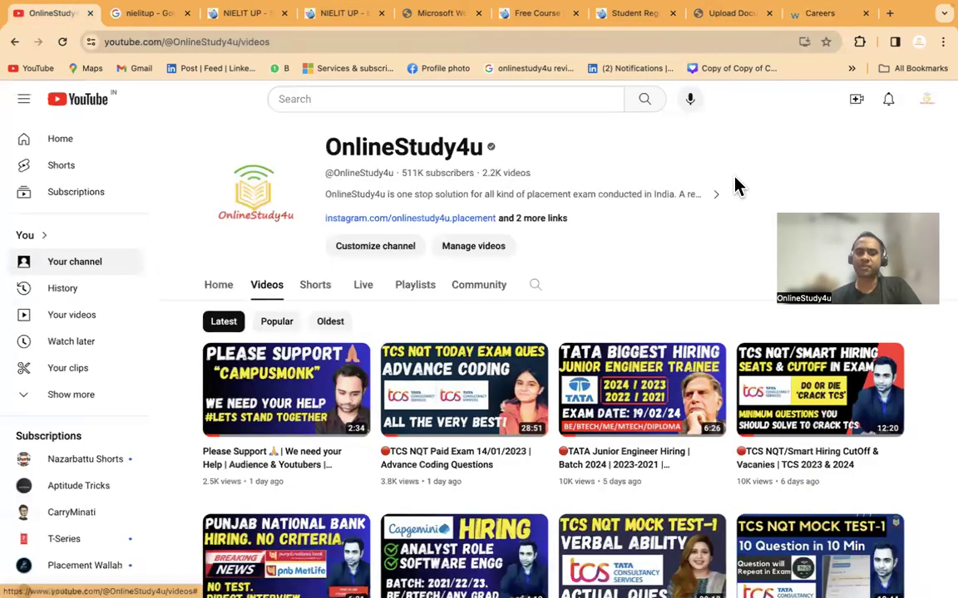
left_click(812, 17)
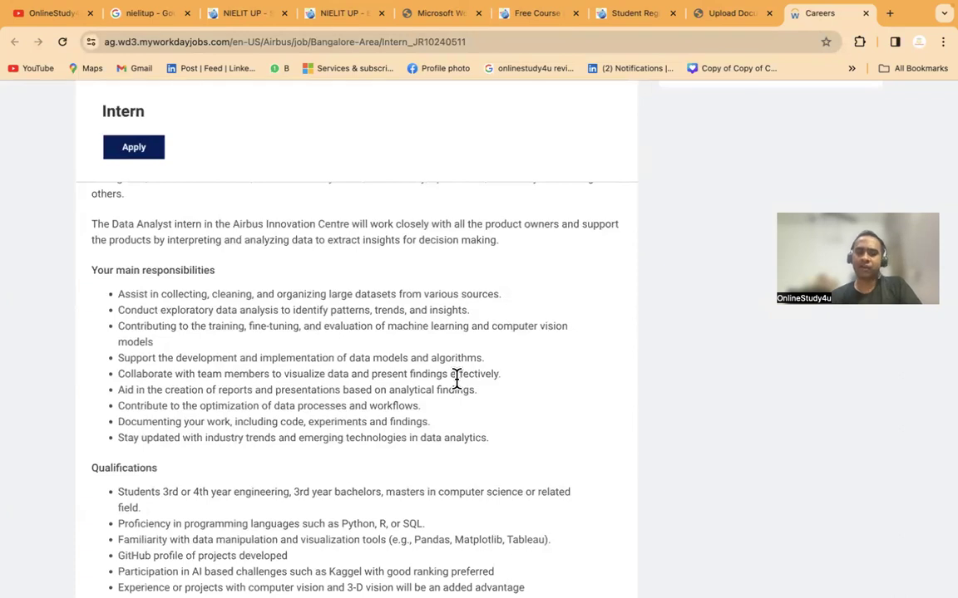
scroll(456, 378, "down", 3)
Highlight the programming languages requirement and the remaining qualification and skill lines
left_click_drag(119, 331, 277, 330)
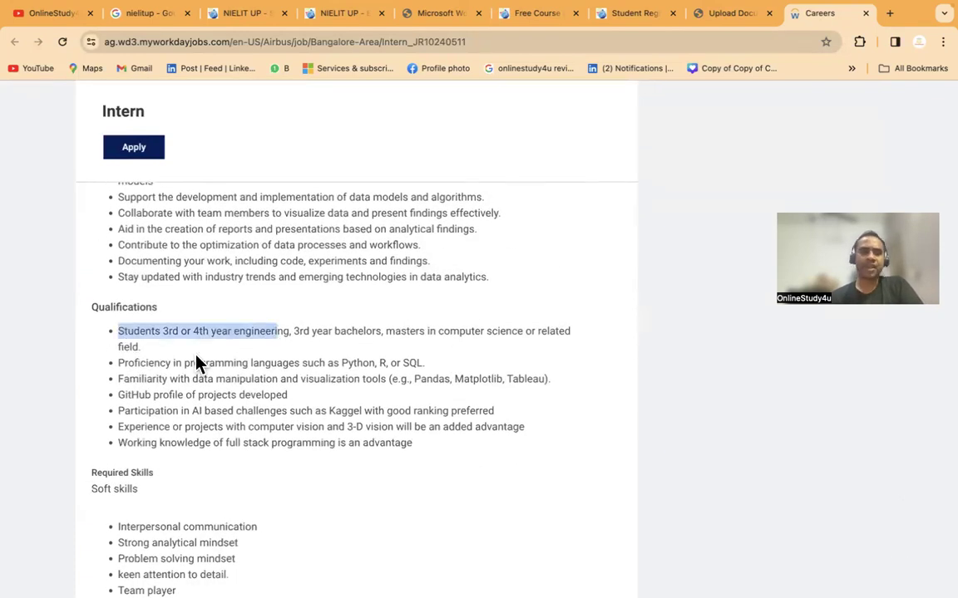
left_click_drag(119, 363, 309, 363)
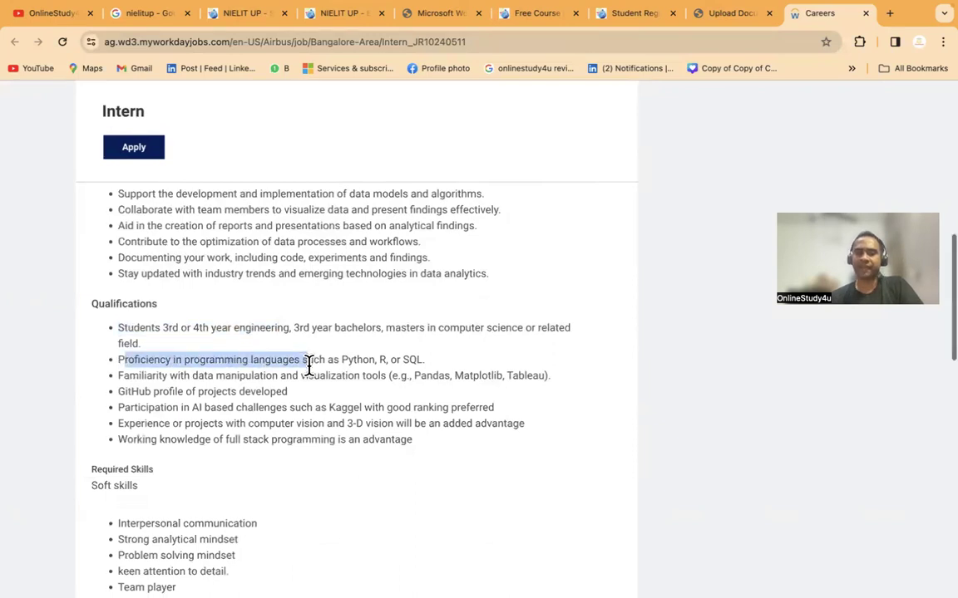
scroll(309, 363, "down", 1)
left_click_drag(341, 316, 371, 314)
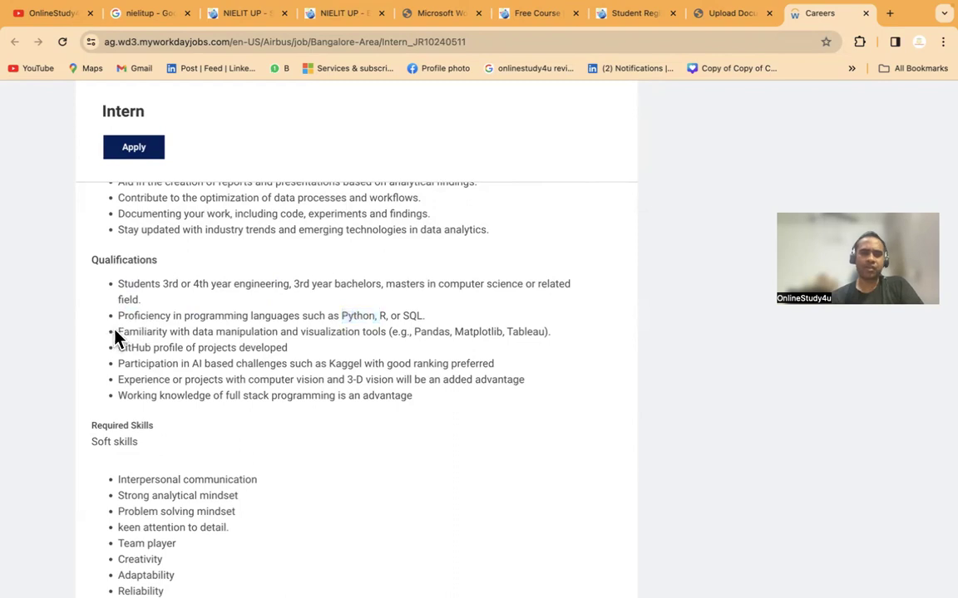
left_click_drag(118, 333, 354, 397)
scroll(400, 399, "down", 3)
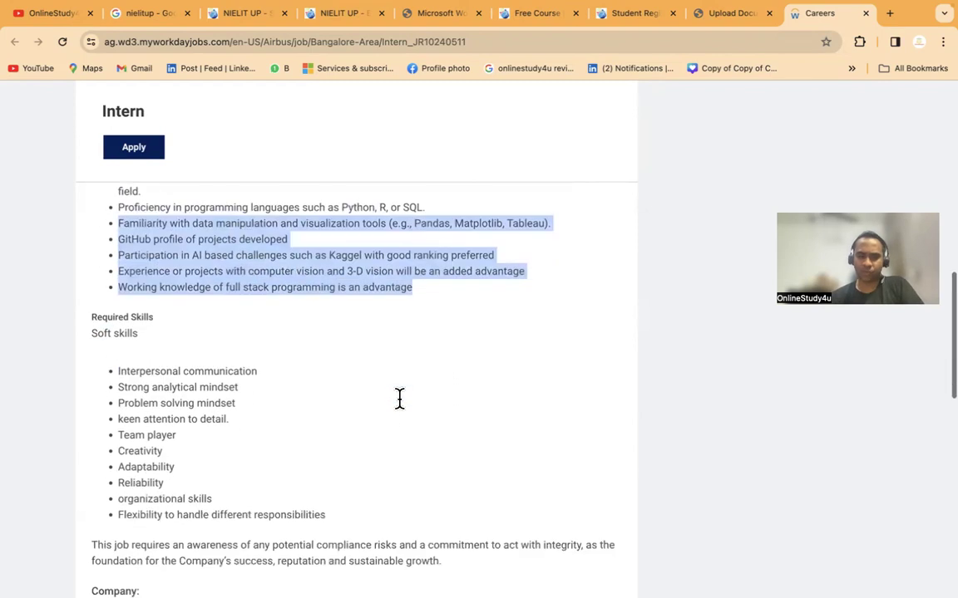
scroll(400, 407, "down", 2)
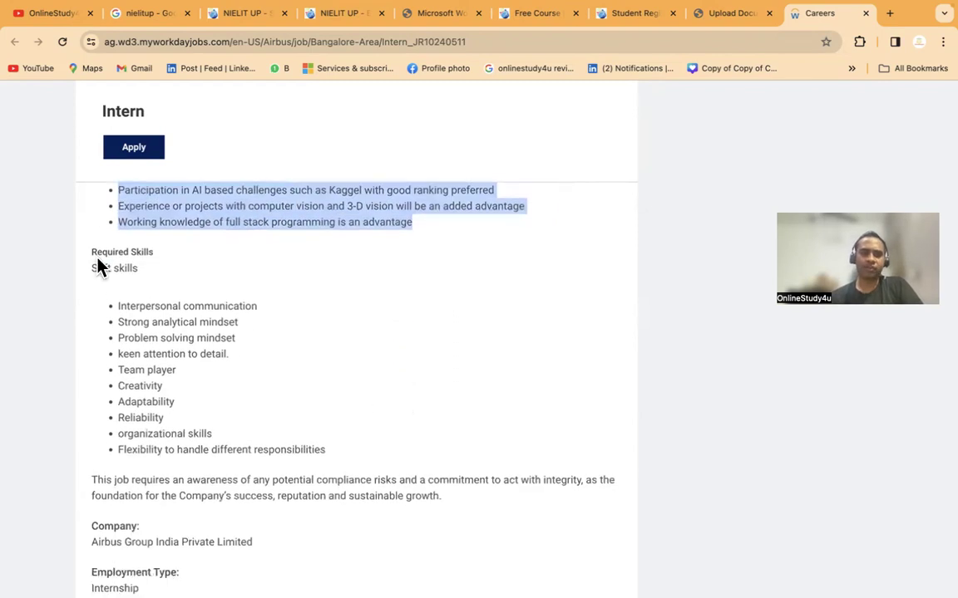
left_click_drag(97, 268, 316, 482)
Scroll to the end of the description, highlighting the CV consent statement
scroll(315, 467, "down", 1)
scroll(312, 461, "down", 2)
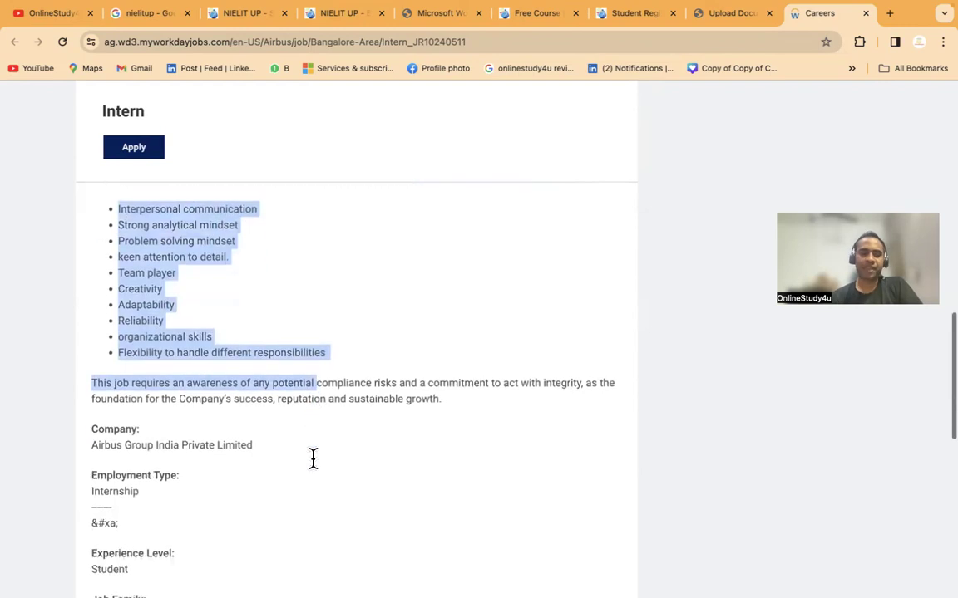
scroll(255, 457, "down", 4)
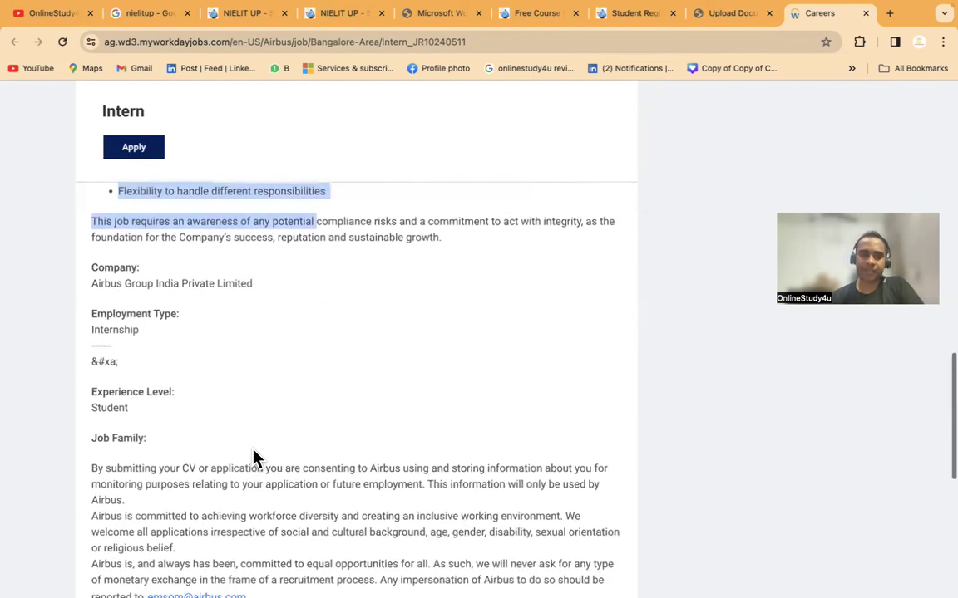
scroll(254, 457, "down", 2)
scroll(254, 453, "down", 2)
left_click_drag(84, 283, 153, 280)
scroll(239, 396, "down", 1)
left_click_drag(106, 304, 366, 317)
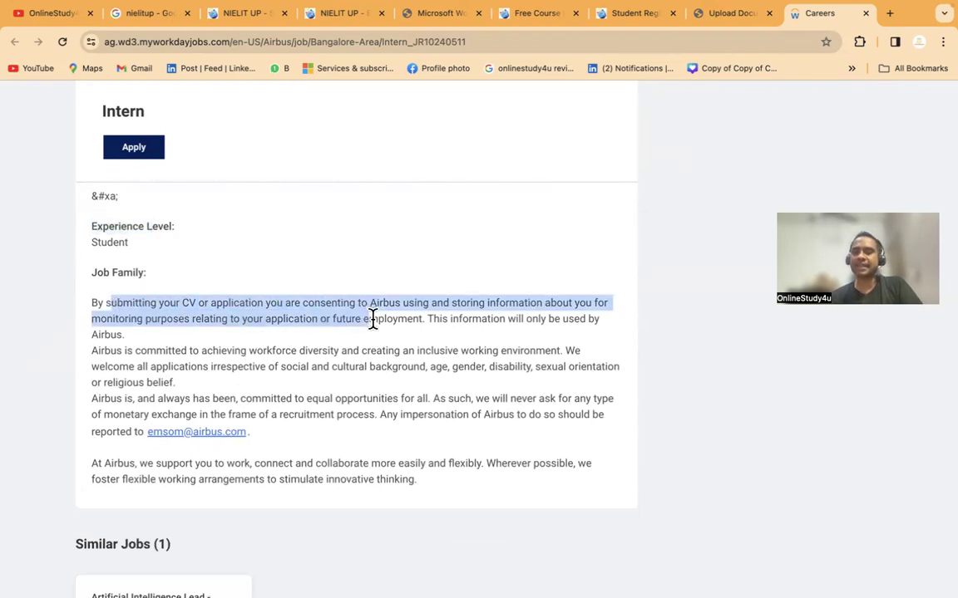
scroll(373, 320, "down", 1)
Start the Intern application with Autofill with Resume and switch to creating a new account
scroll(372, 315, "up", 2)
left_click(142, 151)
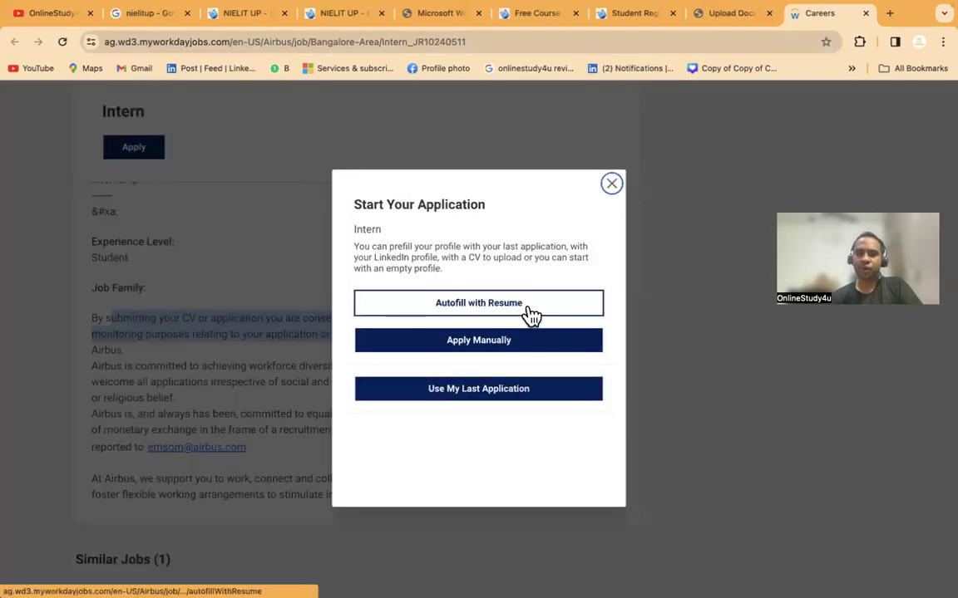
left_click(529, 309)
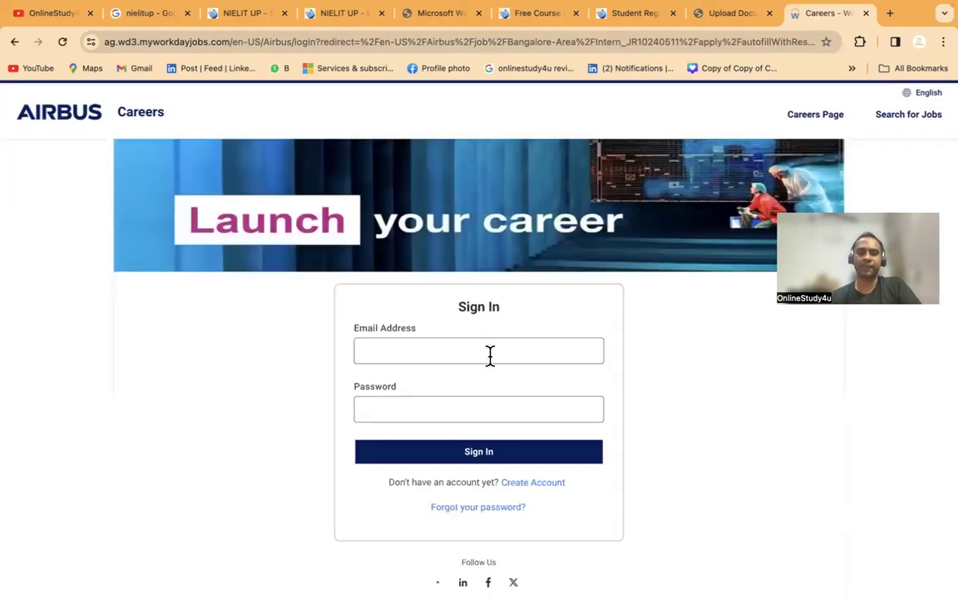
scroll(496, 406, "down", 1)
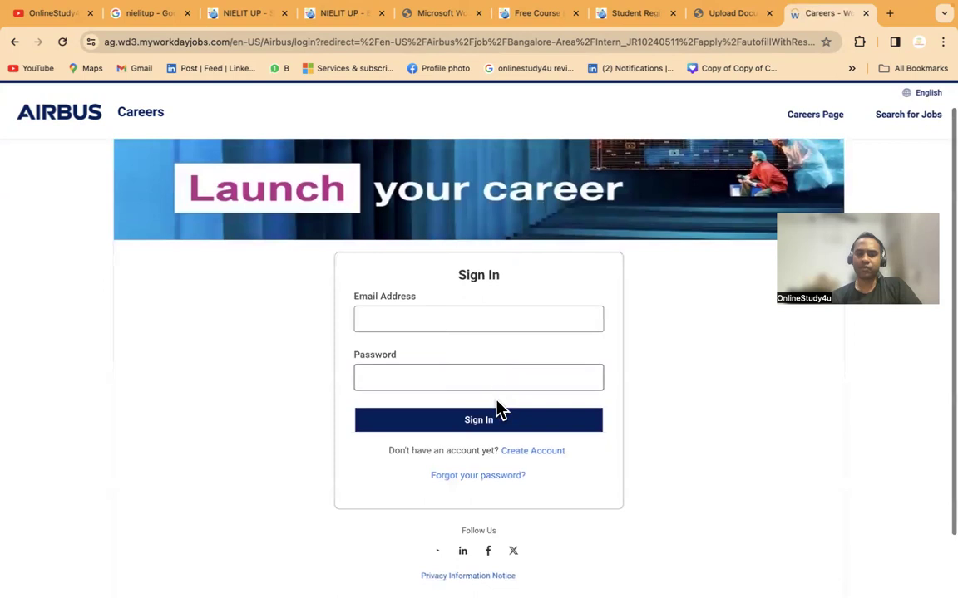
left_click(531, 453)
scroll(488, 425, "down", 1)
scroll(487, 426, "down", 2)
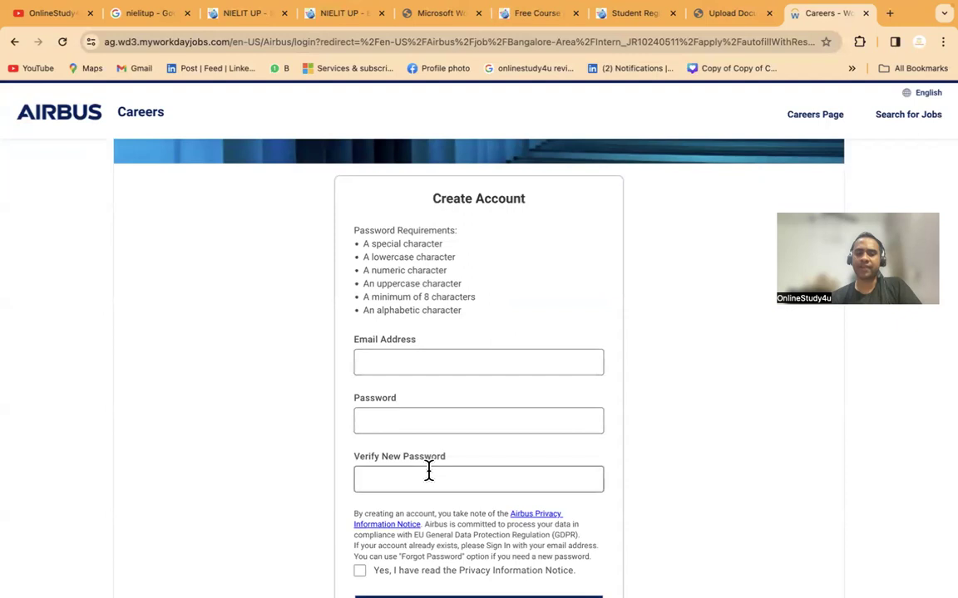
scroll(429, 484, "down", 5)
scroll(430, 491, "up", 10)
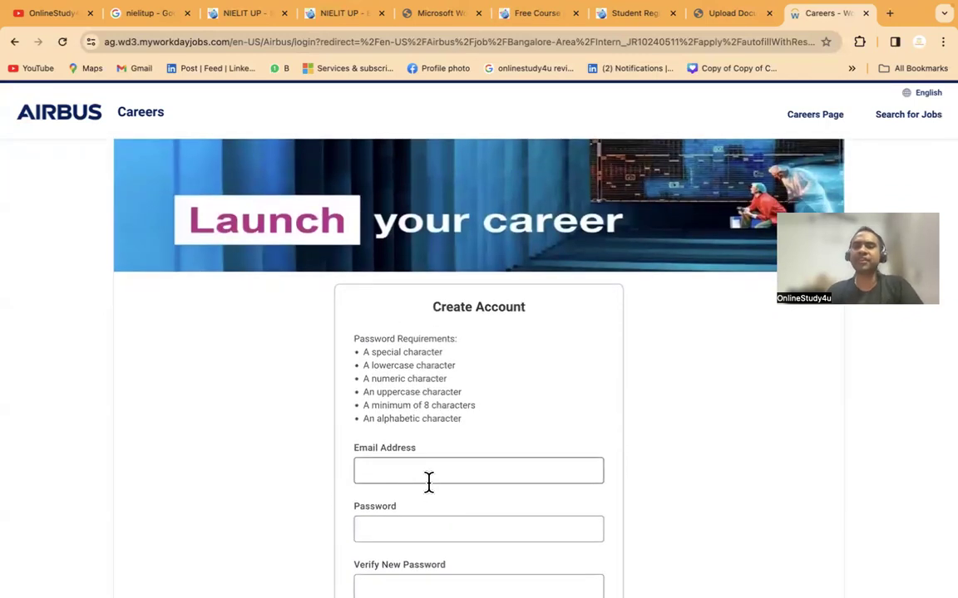
Fill in a saved email, set and confirm the password, accept the privacy notice, and create the account
left_click(428, 482)
left_click(461, 504)
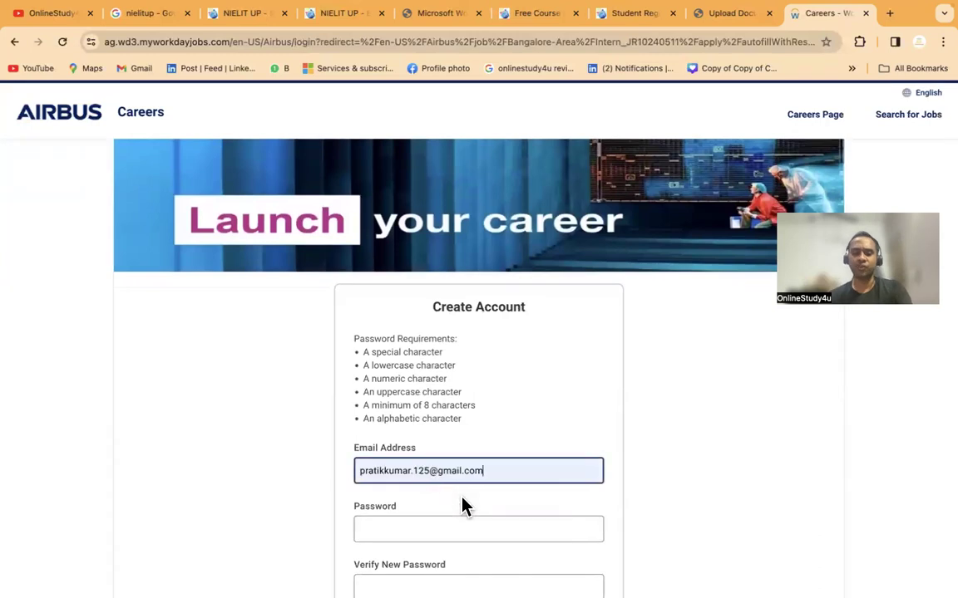
left_click(414, 524)
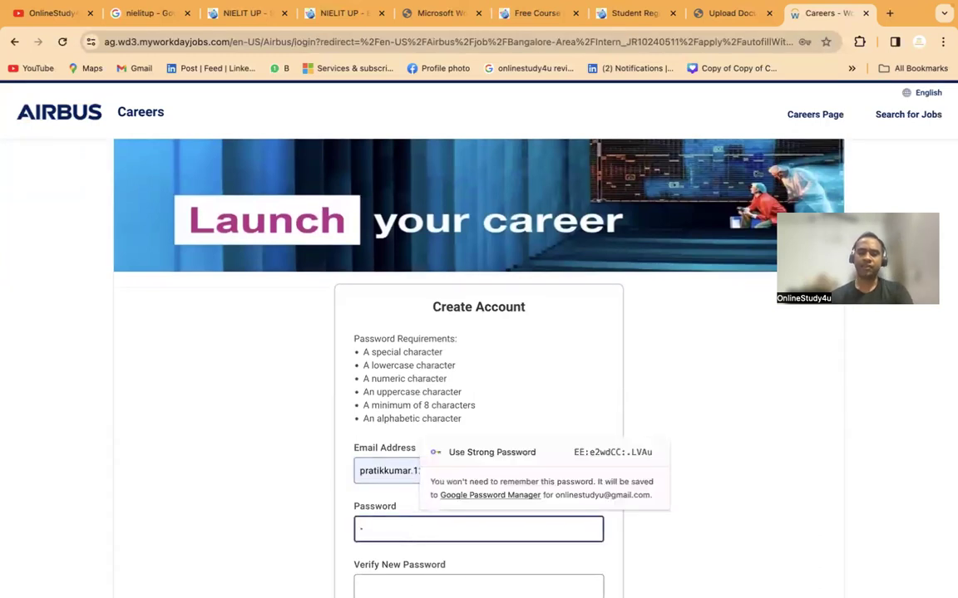
scroll(479, 333, "down", 1)
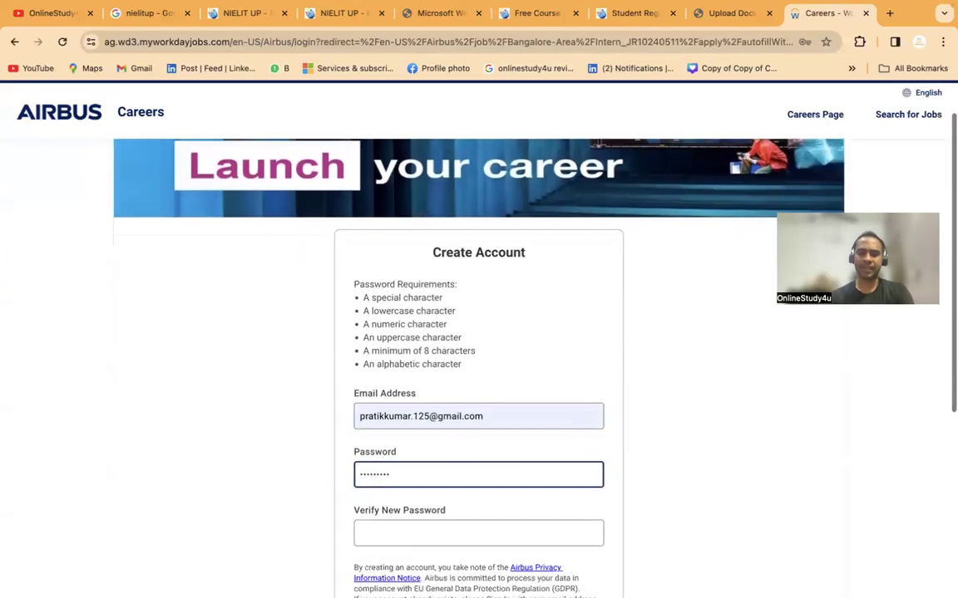
scroll(445, 487, "down", 1)
left_click(428, 493)
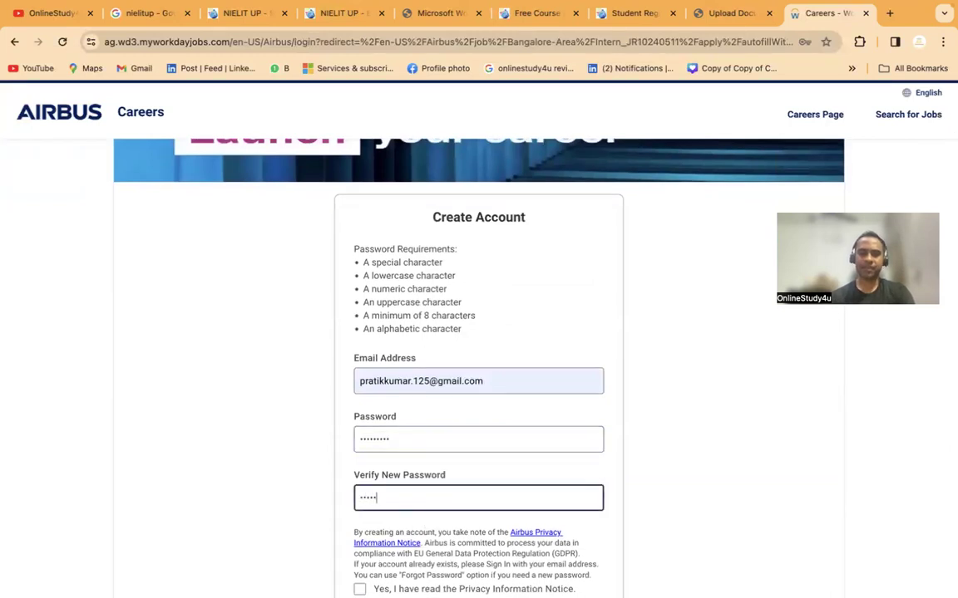
scroll(521, 474, "down", 5)
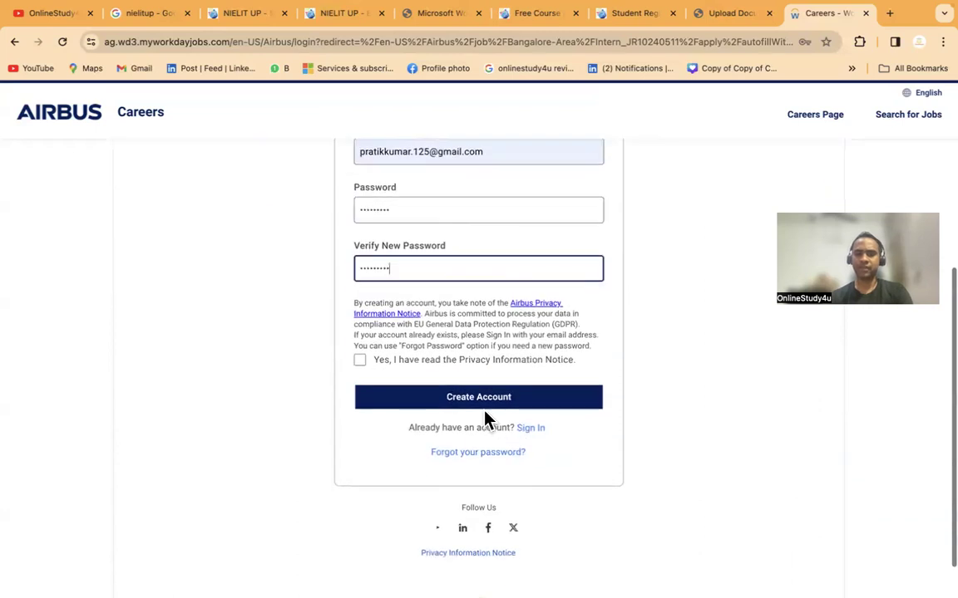
left_click(359, 361)
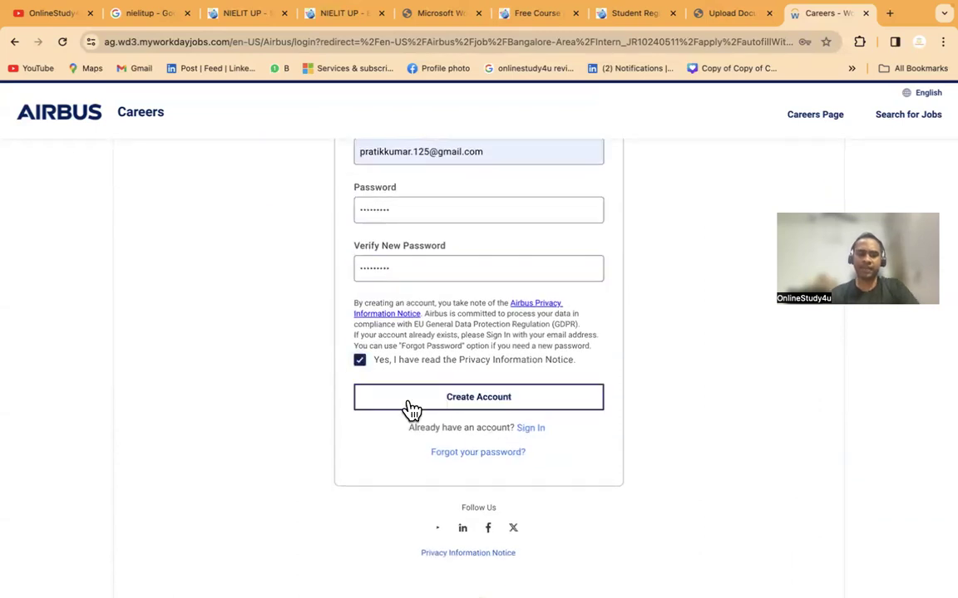
left_click(413, 399)
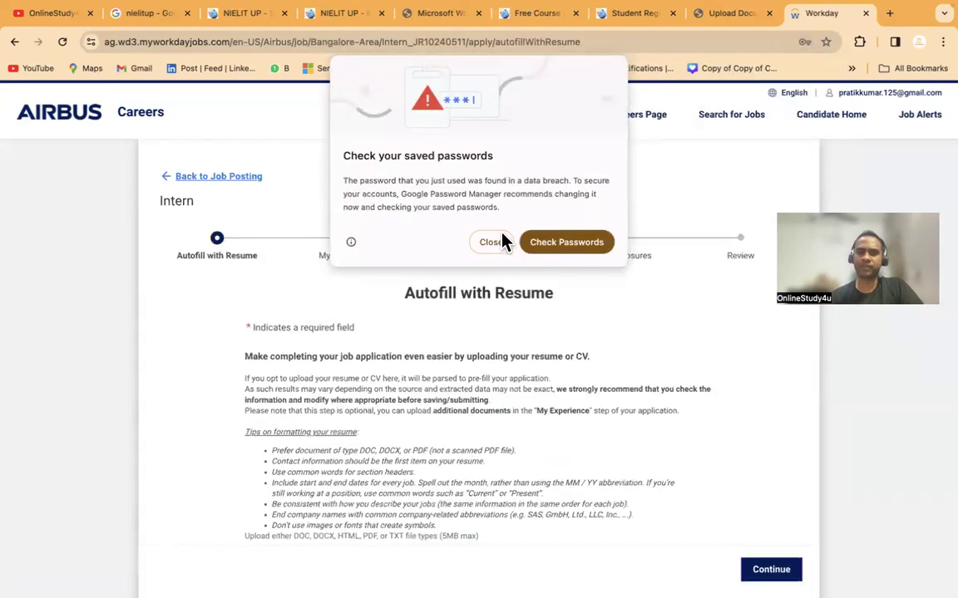
Dismiss Chrome's data-breach and Save password popups, check the resume upload box, and return to the Bangalore Intern posting
left_click(490, 242)
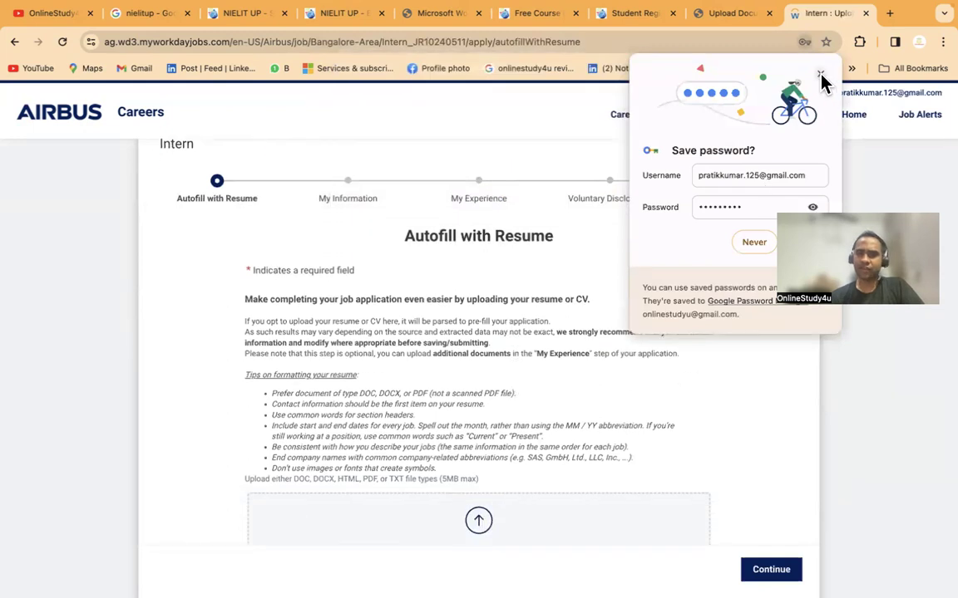
left_click(820, 74)
scroll(333, 434, "down", 3)
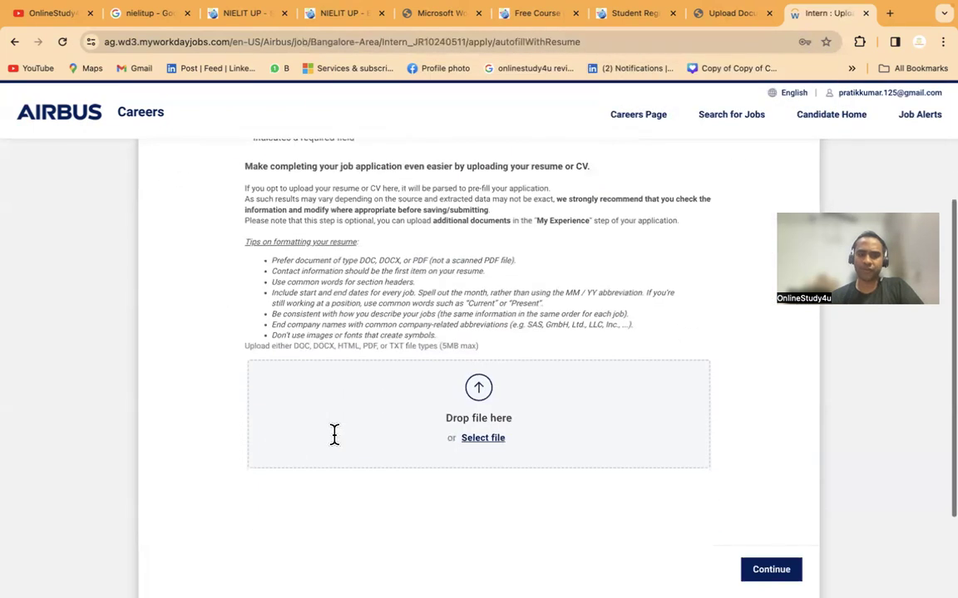
scroll(476, 413, "up", 3)
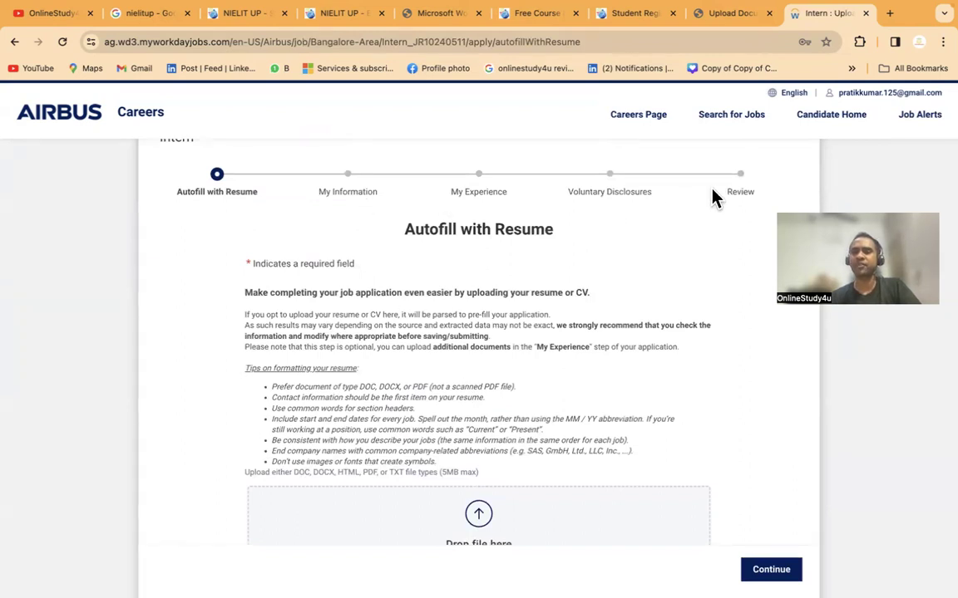
scroll(716, 199, "up", 2)
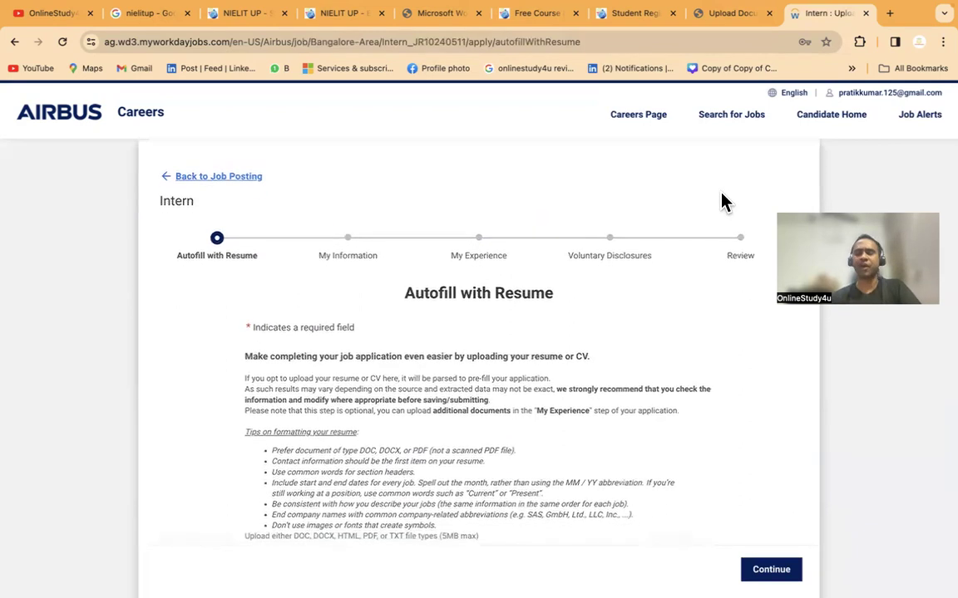
left_click(235, 178)
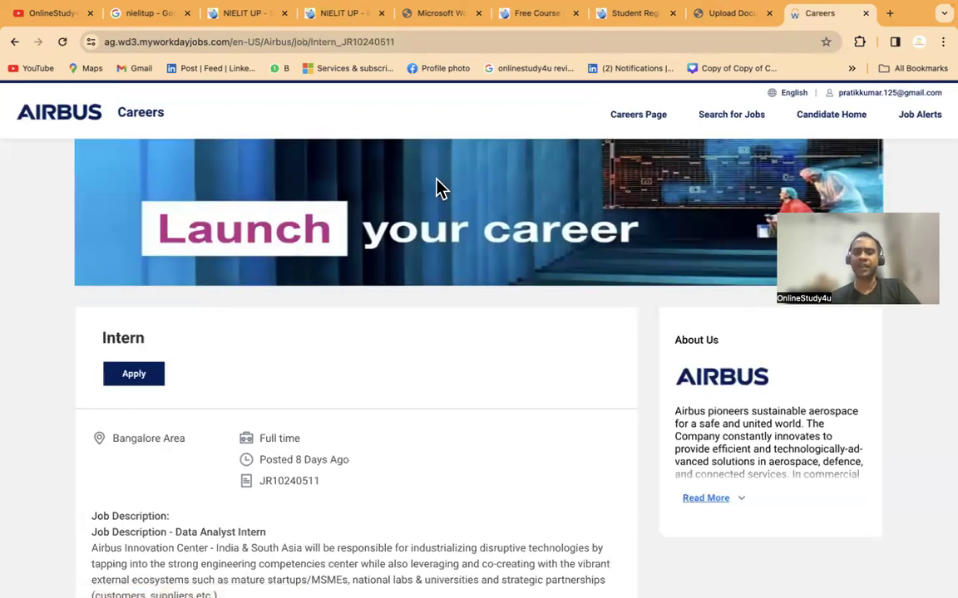
Switch to the OnlineStudy4u YouTube channel's videos page in the tab strip
left_click(58, 15)
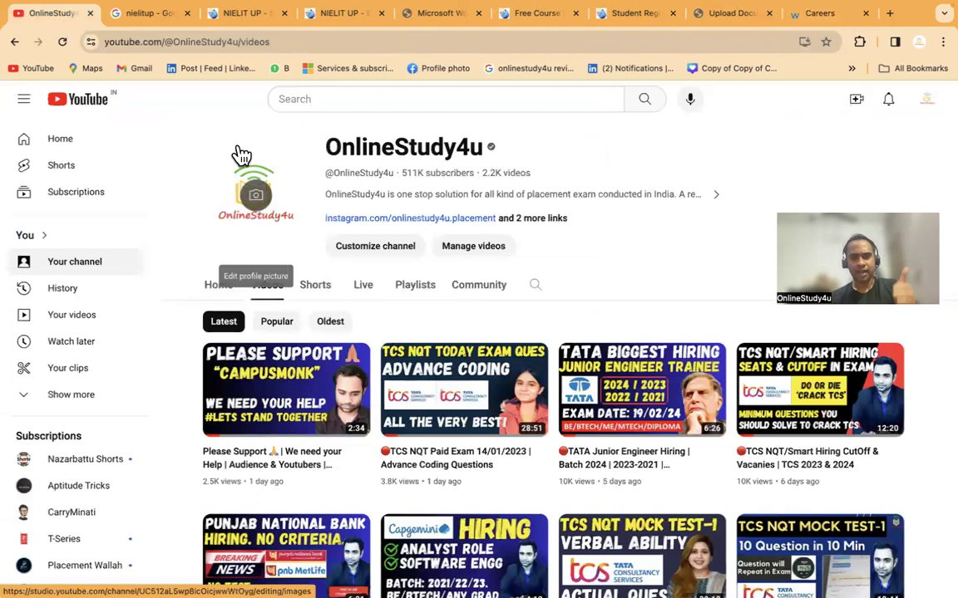